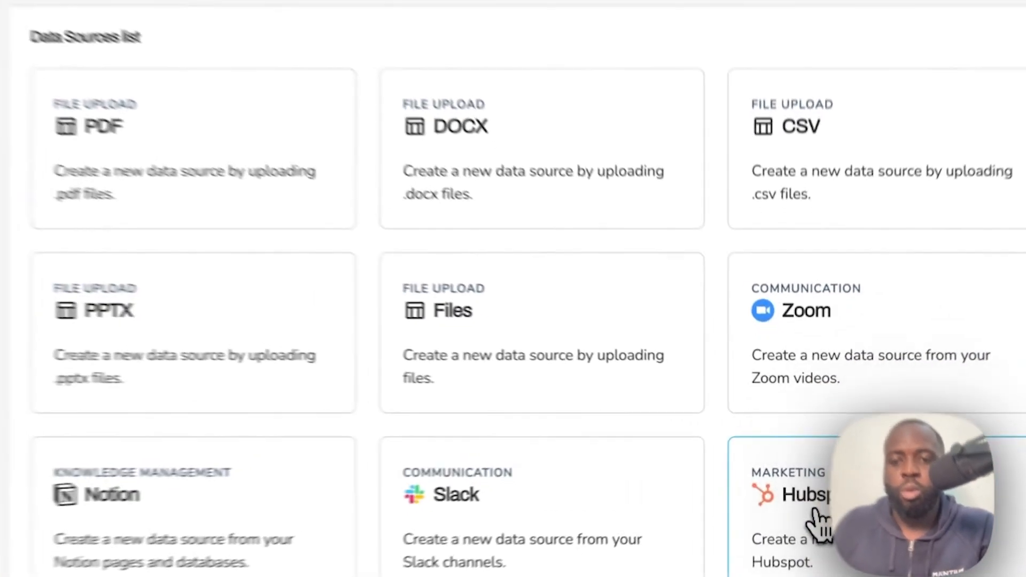
Start a new Hubspot data source and connect it to Hubspot through a new connector.
{"action": "left_click", "coordinate": [817, 500]}
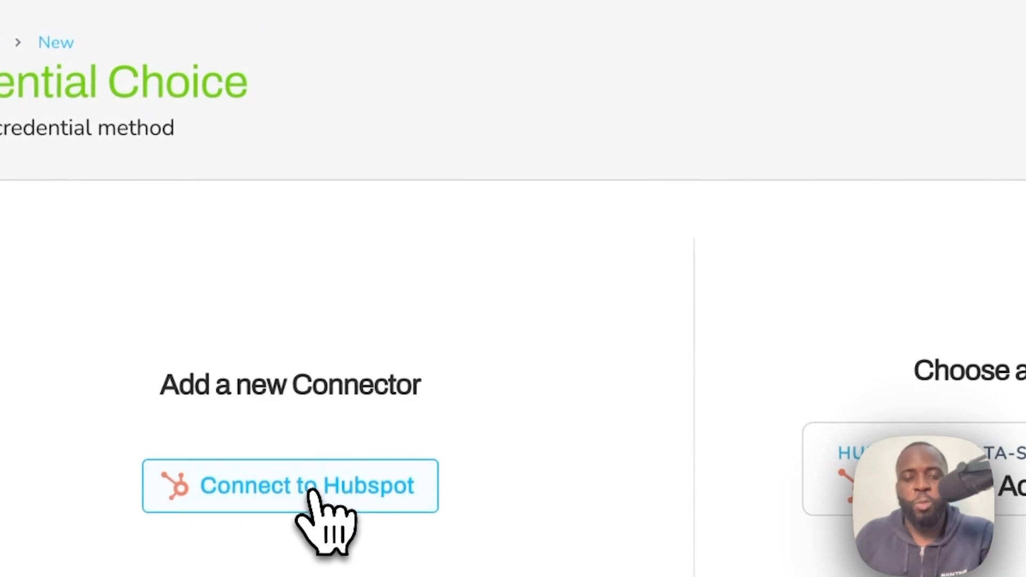
{"action": "left_click", "coordinate": [311, 490]}
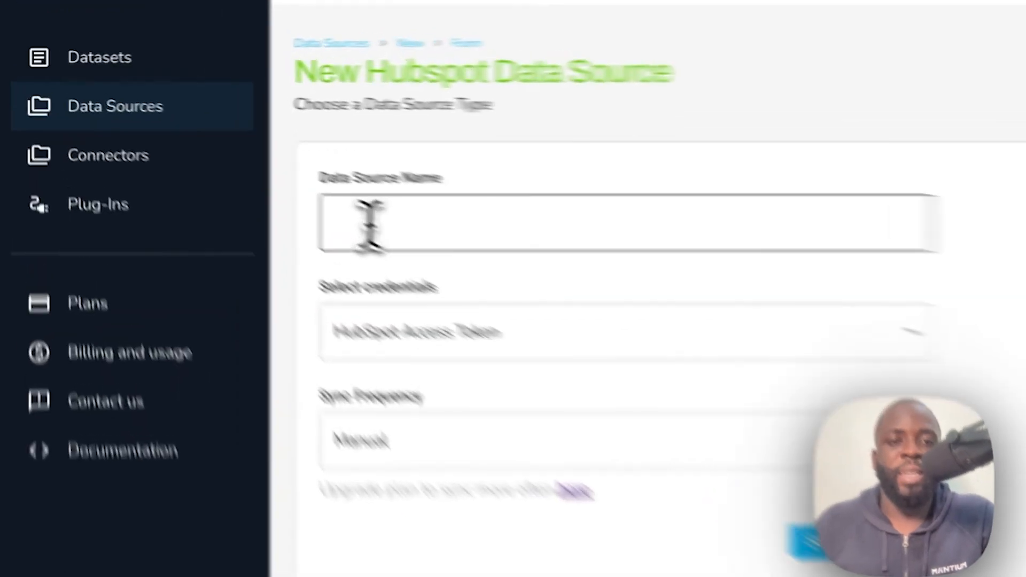
Name the data source "My Hubspot Data Source", then save and test it.
{"action": "left_click", "coordinate": [262, 174]}
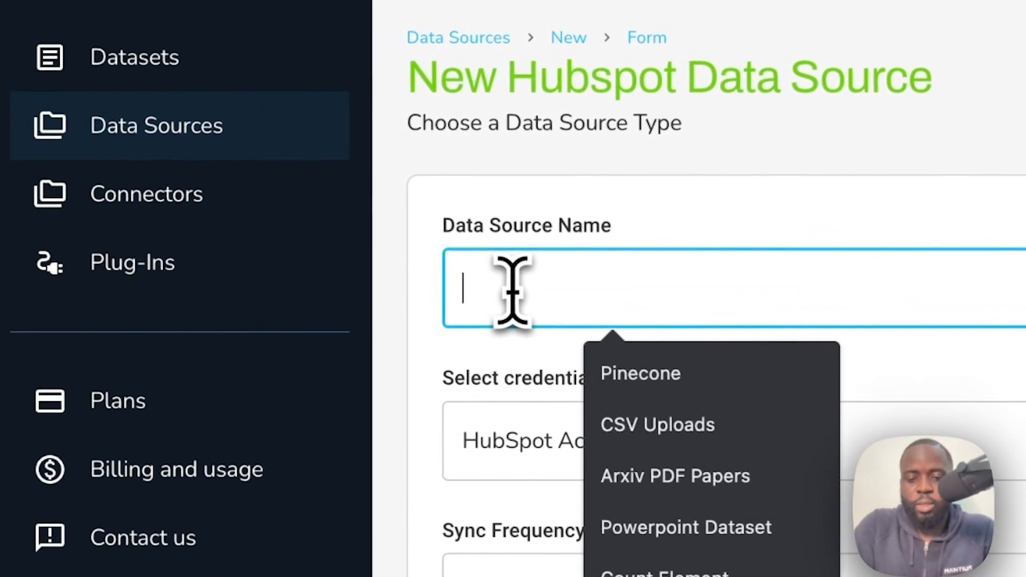
{"action": "type", "text": "My Hubspo"}
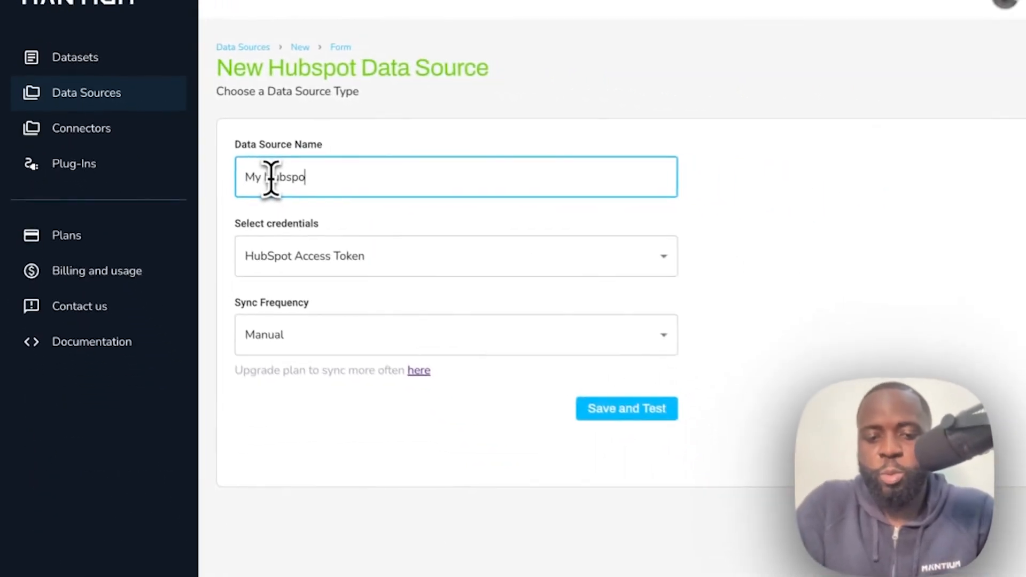
{"action": "type", "text": "t Data"}
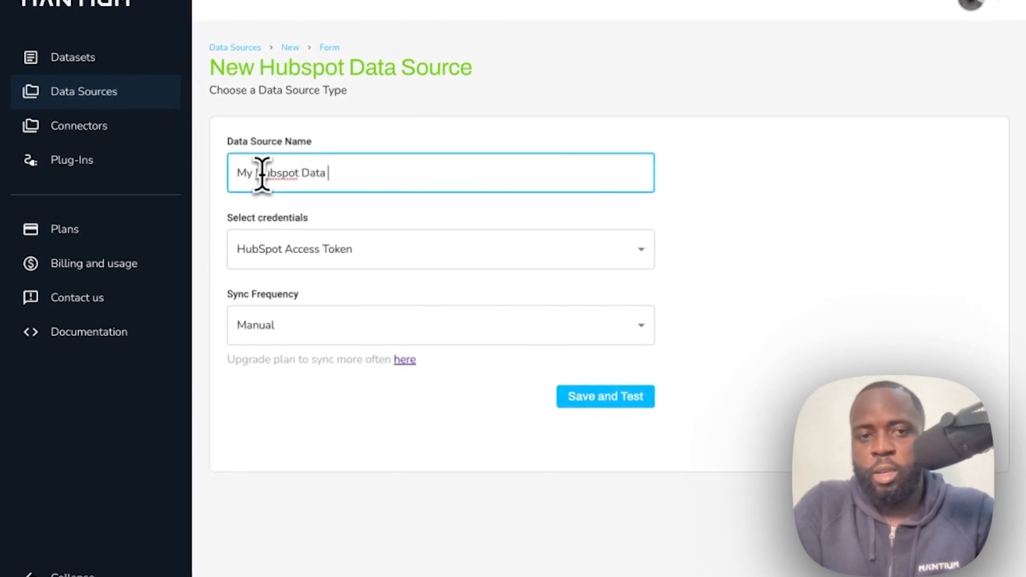
{"action": "type", "text": " source"}
{"action": "key", "text": "BackSpace"}
{"action": "key", "text": "BackSpace"}
{"action": "key", "text": "BackSpace"}
{"action": "key", "text": "BackSpace"}
{"action": "key", "text": "BackSpace"}
{"action": "key", "text": "BackSpace"}
{"action": "type", "text": "Source"}
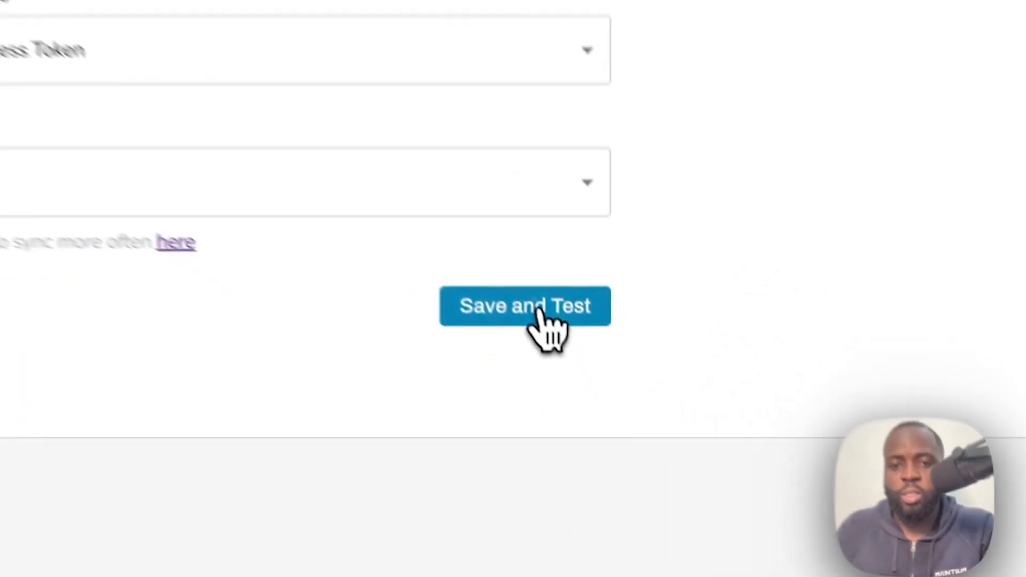
{"action": "left_click", "coordinate": [612, 400]}
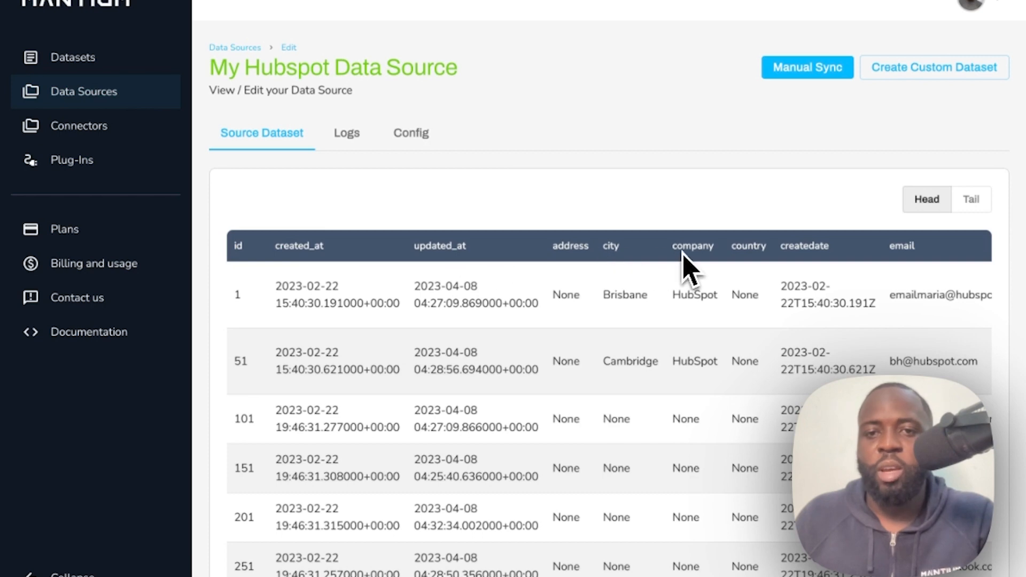
Create and save a custom dataset named "My Custom Hubspot Data" from My Hubspot Data Source.
{"action": "scroll", "coordinate": [719, 268], "scroll_direction": "right", "scroll_amount": 15}
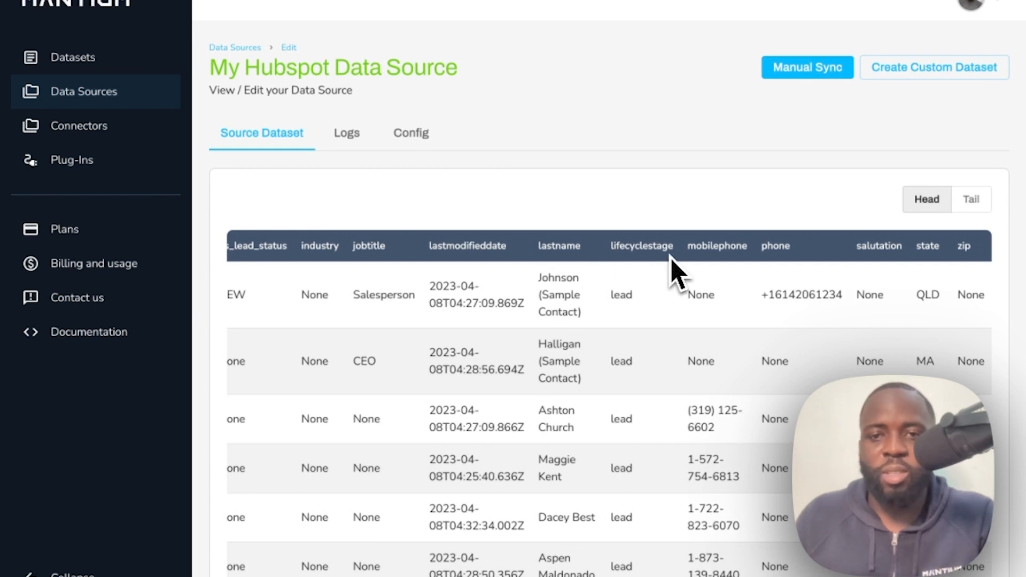
{"action": "scroll", "coordinate": [727, 268], "scroll_direction": "left", "scroll_amount": 1}
{"action": "scroll", "coordinate": [662, 319], "scroll_direction": "right", "scroll_amount": 1}
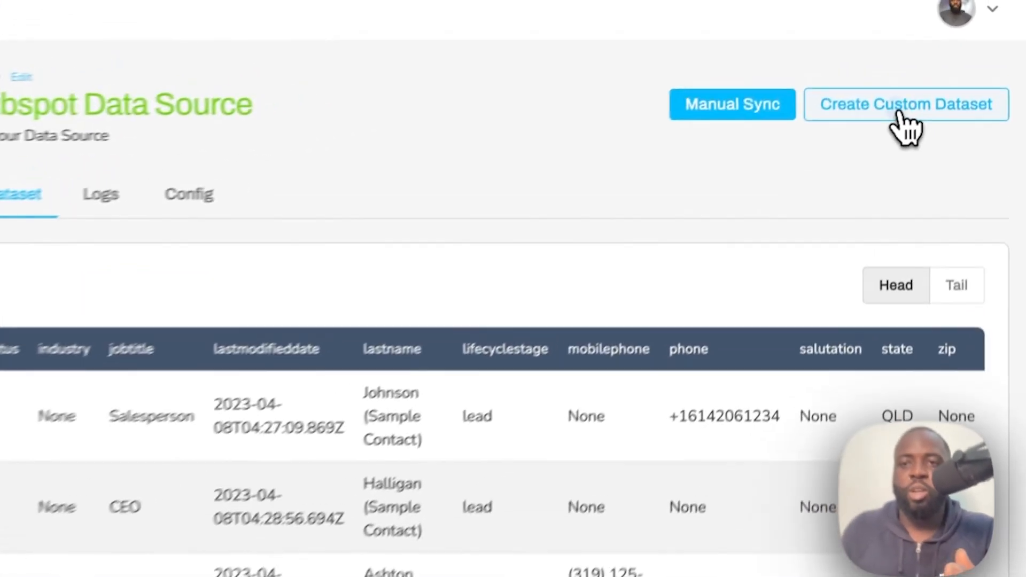
{"action": "left_click", "coordinate": [930, 72]}
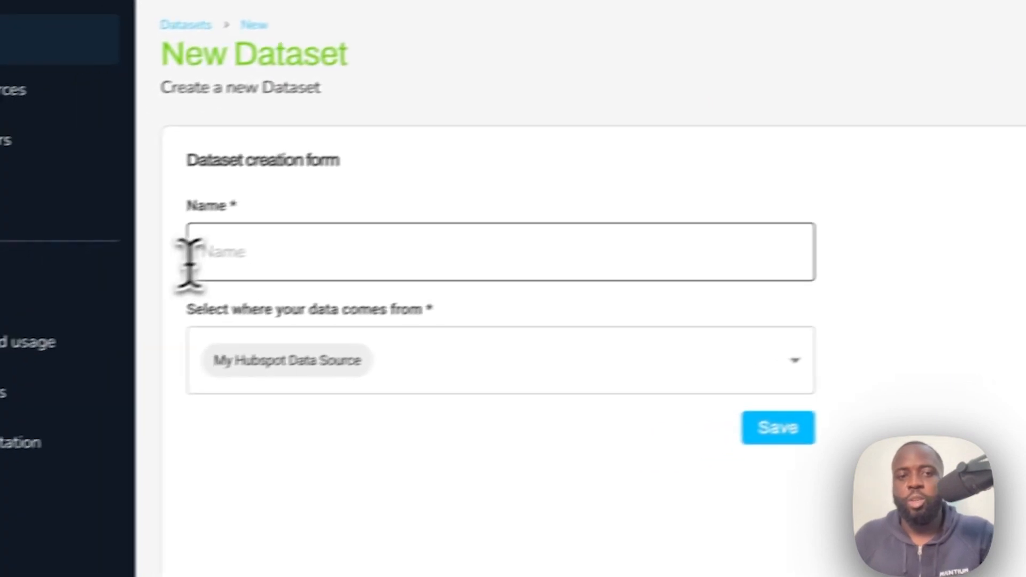
{"action": "left_click", "coordinate": [236, 254]}
{"action": "type", "text": "My Cus"}
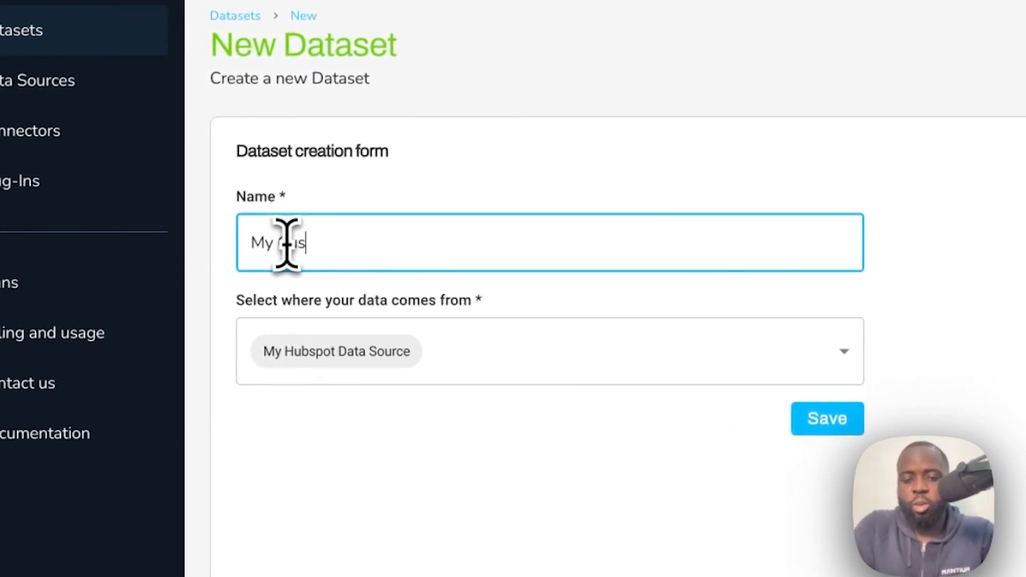
{"action": "type", "text": "tom Hubspo"}
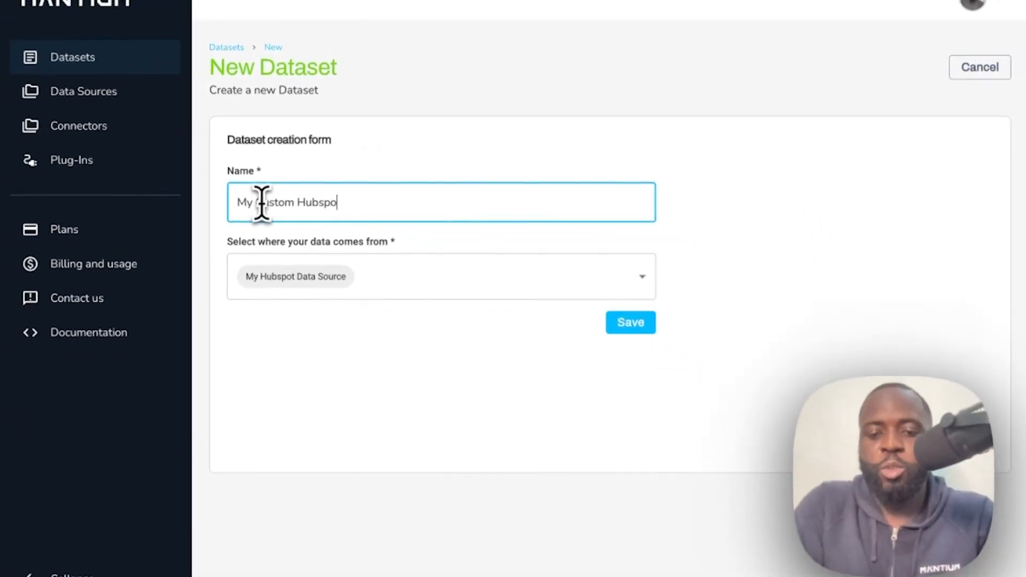
{"action": "type", "text": "t Data"}
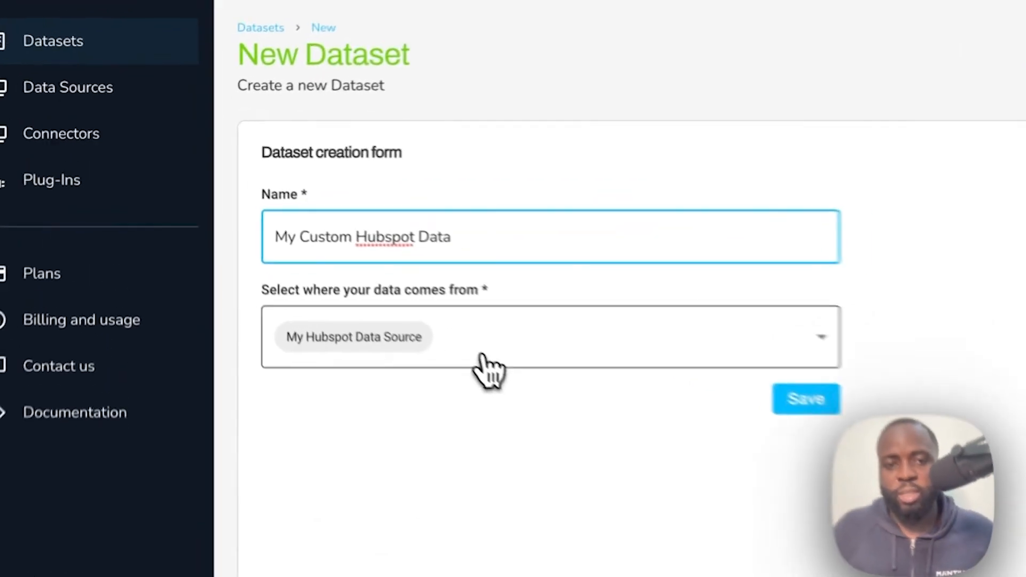
{"action": "left_click", "coordinate": [392, 293]}
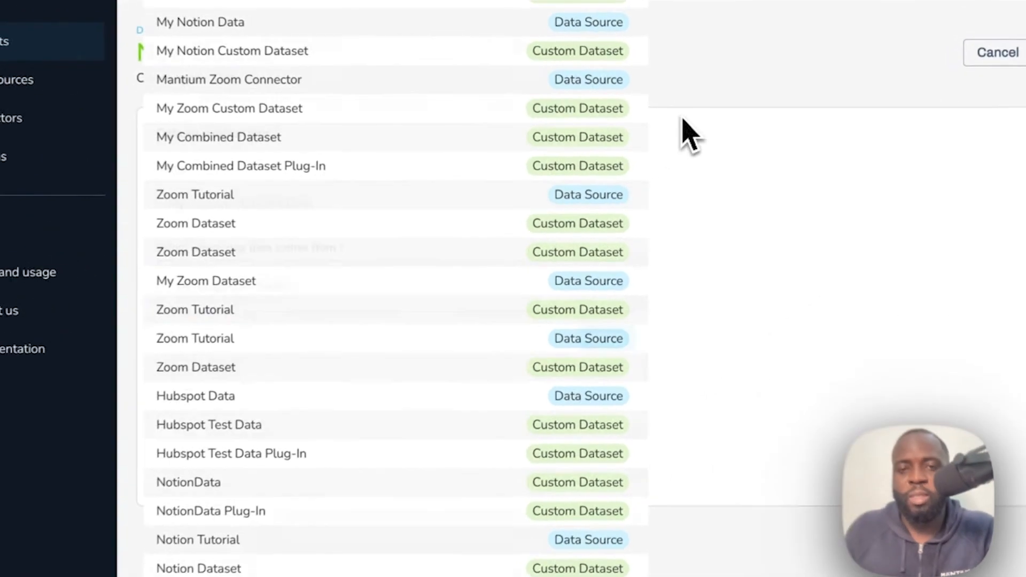
{"action": "left_click", "coordinate": [693, 142]}
{"action": "left_click", "coordinate": [630, 323]}
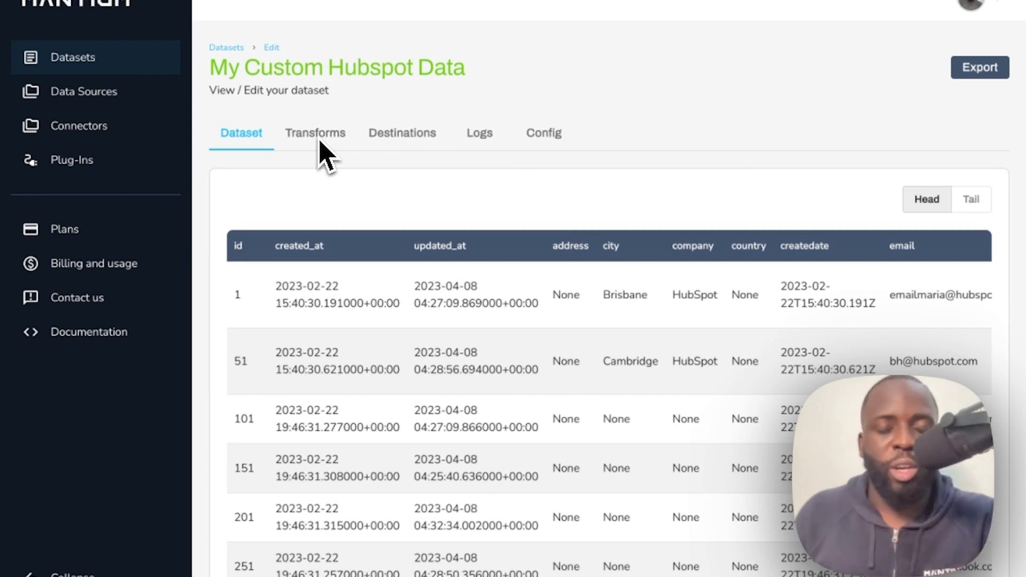
Add a Coalesce Columns transform to the My Custom Hubspot Data dataset.
{"action": "left_click", "coordinate": [334, 133]}
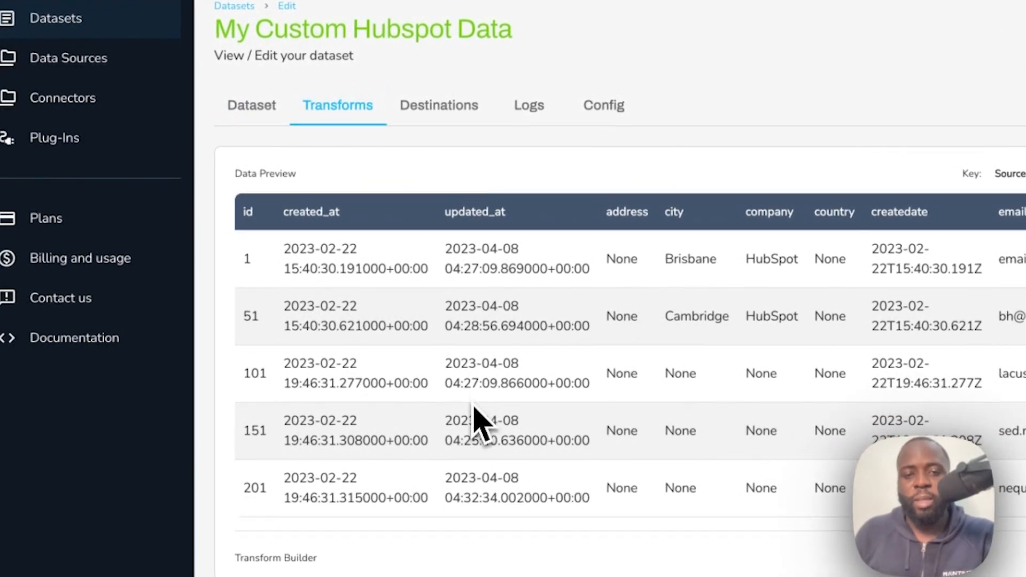
{"action": "scroll", "coordinate": [481, 422], "scroll_direction": "down", "scroll_amount": 3}
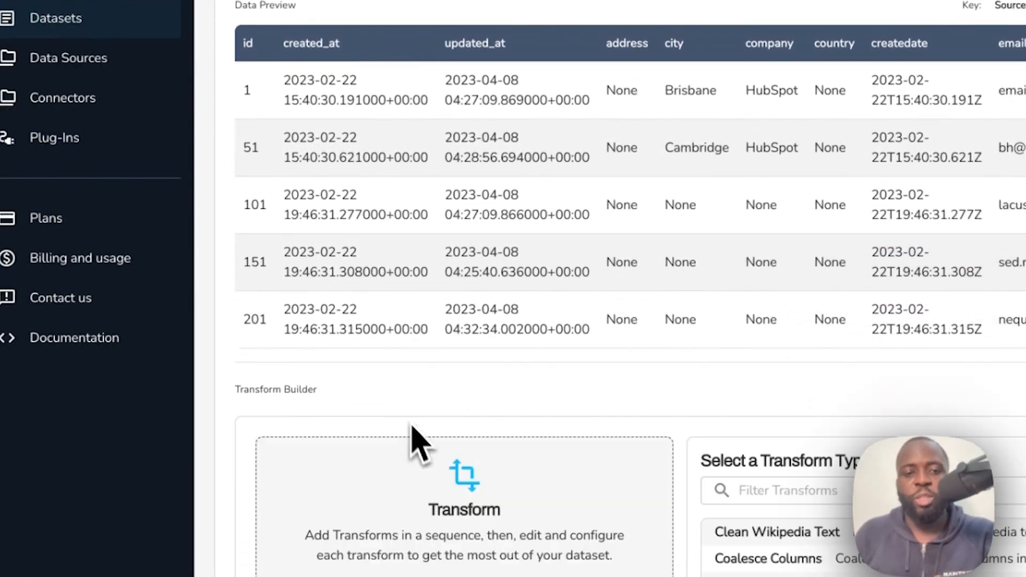
{"action": "scroll", "coordinate": [385, 450], "scroll_direction": "down", "scroll_amount": 3}
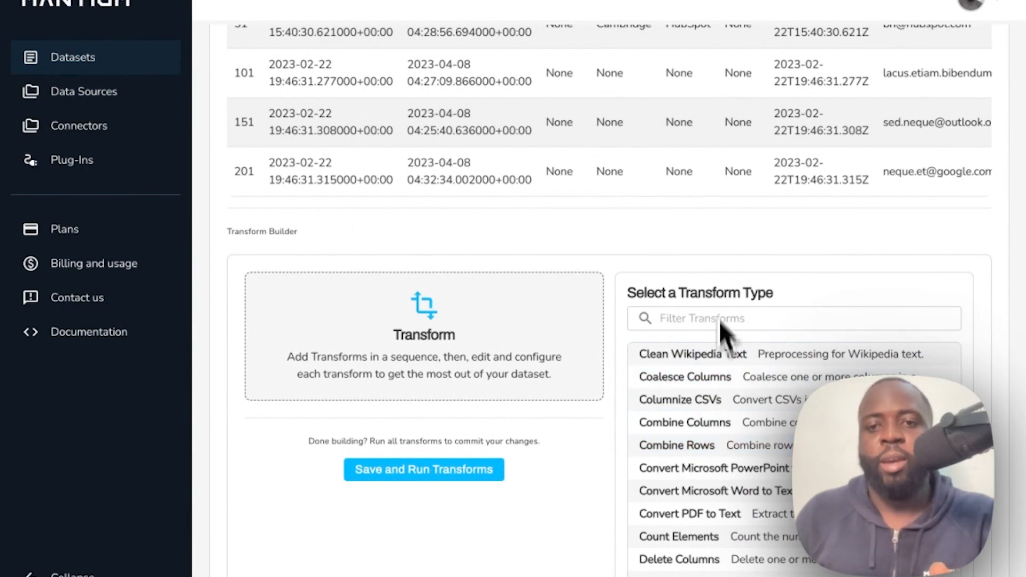
{"action": "left_click", "coordinate": [697, 381]}
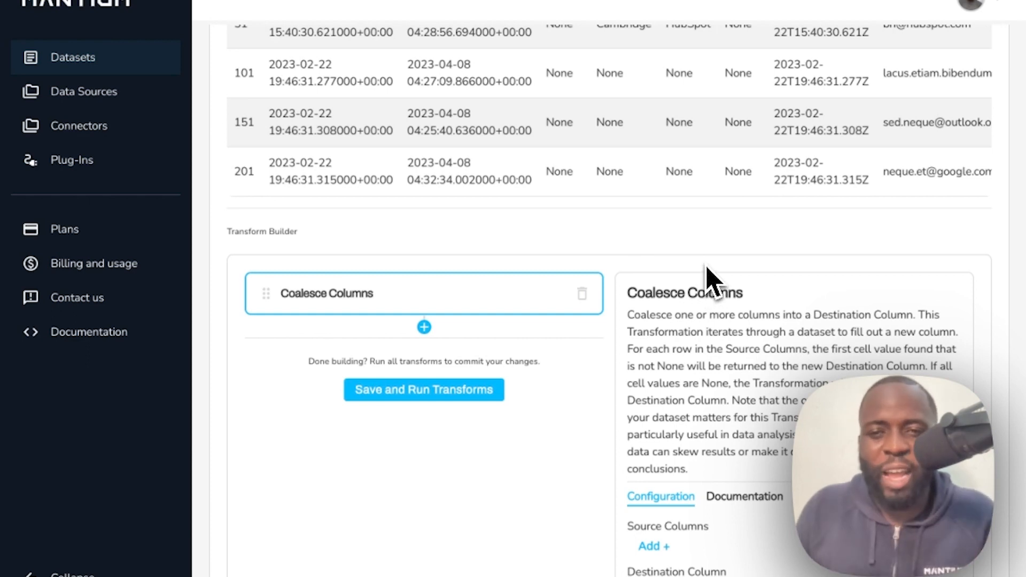
Compare the values in the mobilephone and phone columns of the data preview.
{"action": "scroll", "coordinate": [695, 272], "scroll_direction": "up", "scroll_amount": 4}
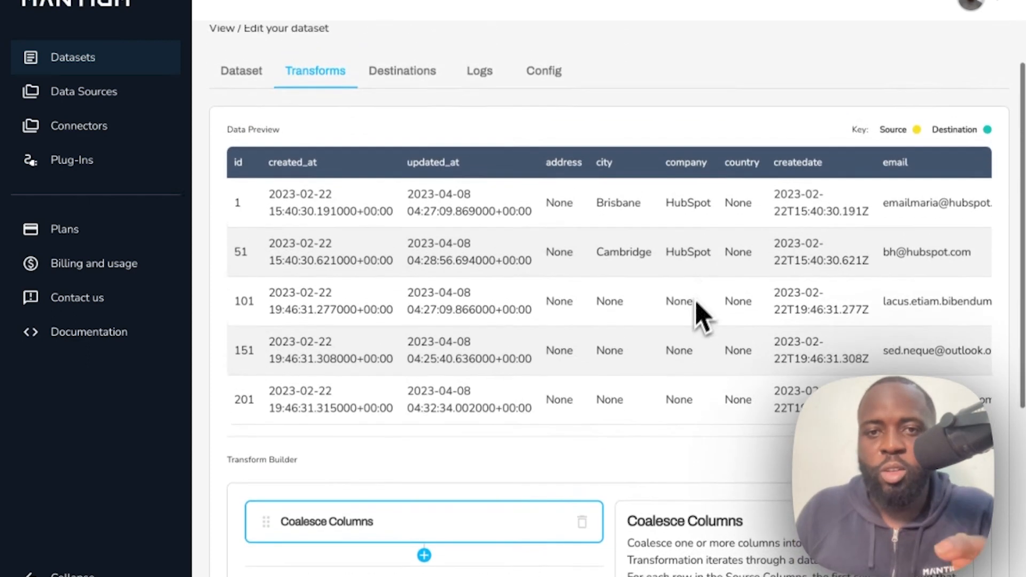
{"action": "scroll", "coordinate": [668, 278], "scroll_direction": "right", "scroll_amount": 6}
{"action": "scroll", "coordinate": [684, 283], "scroll_direction": "right", "scroll_amount": 6}
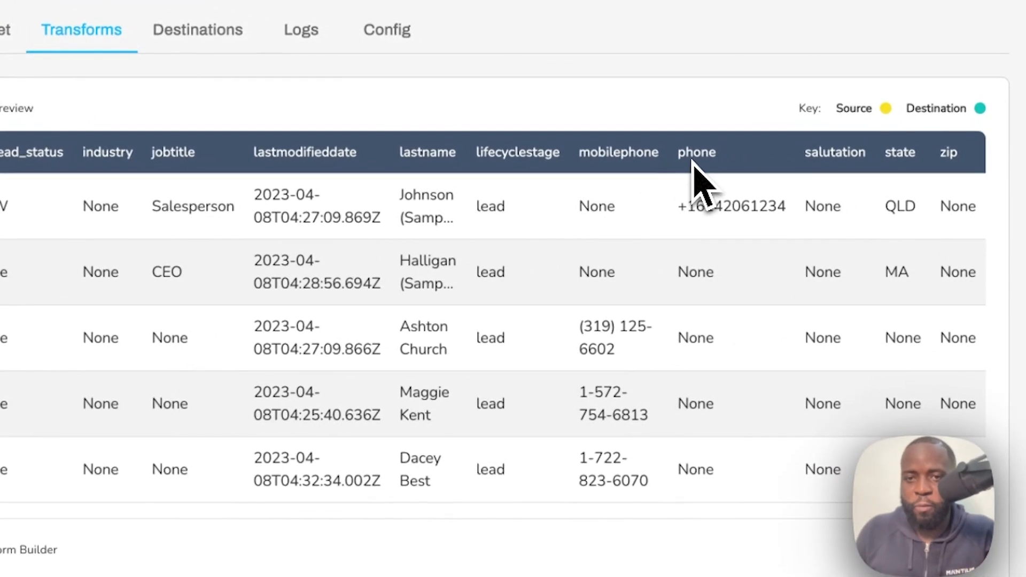
{"action": "left_click_drag", "start_coordinate": [578, 214], "coordinate": [779, 214]}
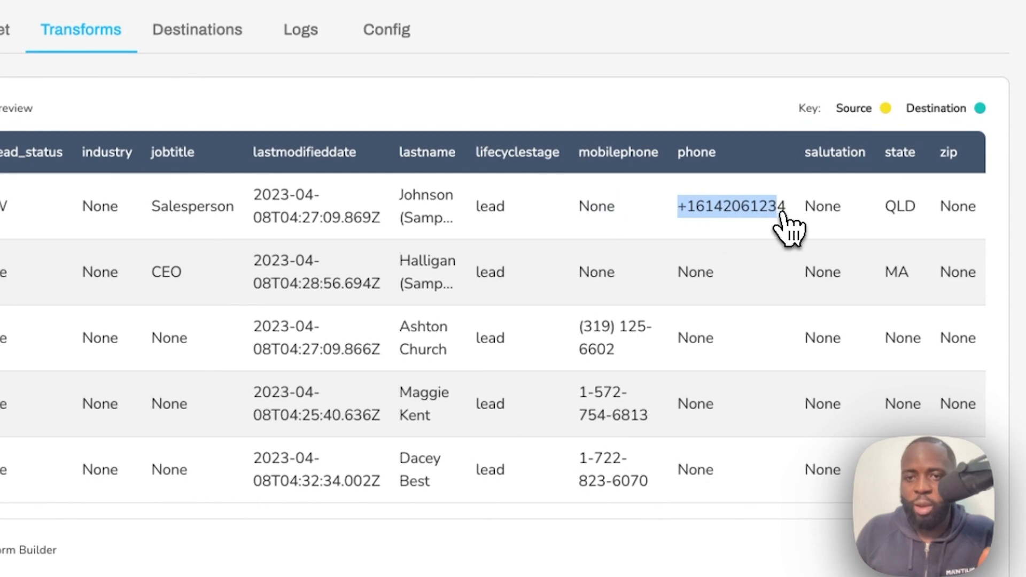
{"action": "left_click_drag", "start_coordinate": [580, 325], "coordinate": [623, 367]}
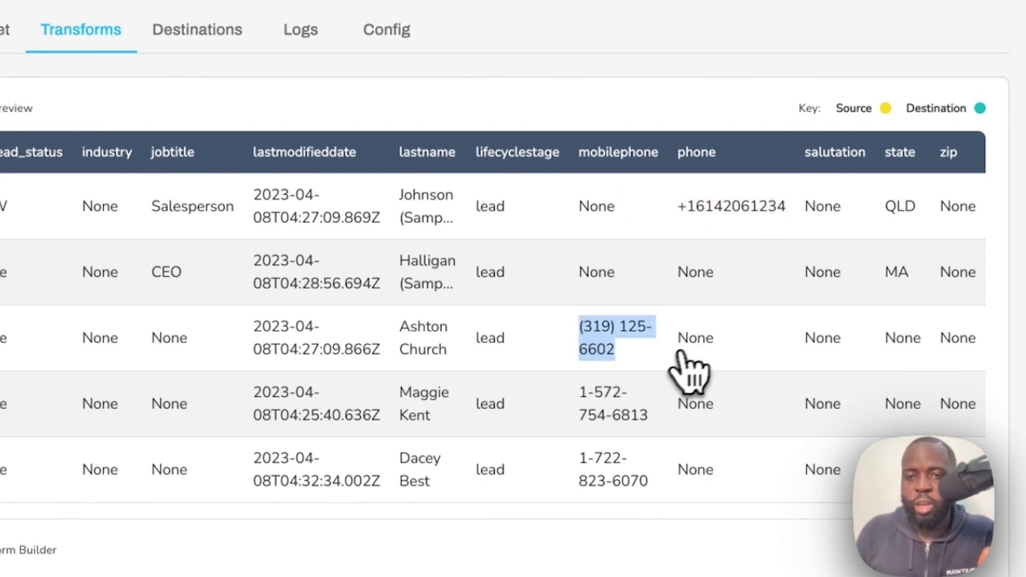
{"action": "left_click_drag", "start_coordinate": [732, 355], "coordinate": [676, 359]}
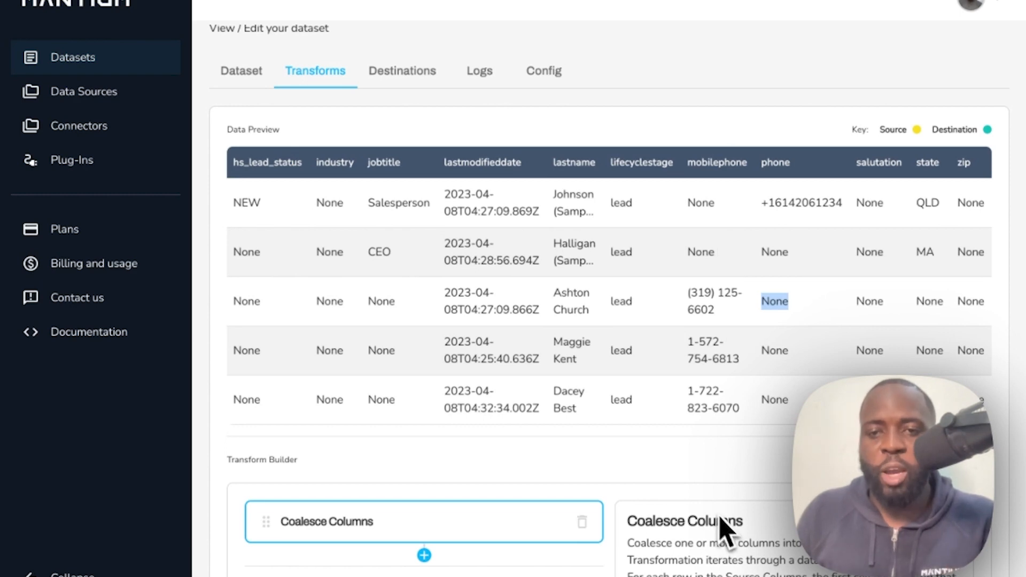
Add mobilephone as the first source column of the Coalesce Columns transform.
{"action": "scroll", "coordinate": [679, 483], "scroll_direction": "down", "scroll_amount": 5}
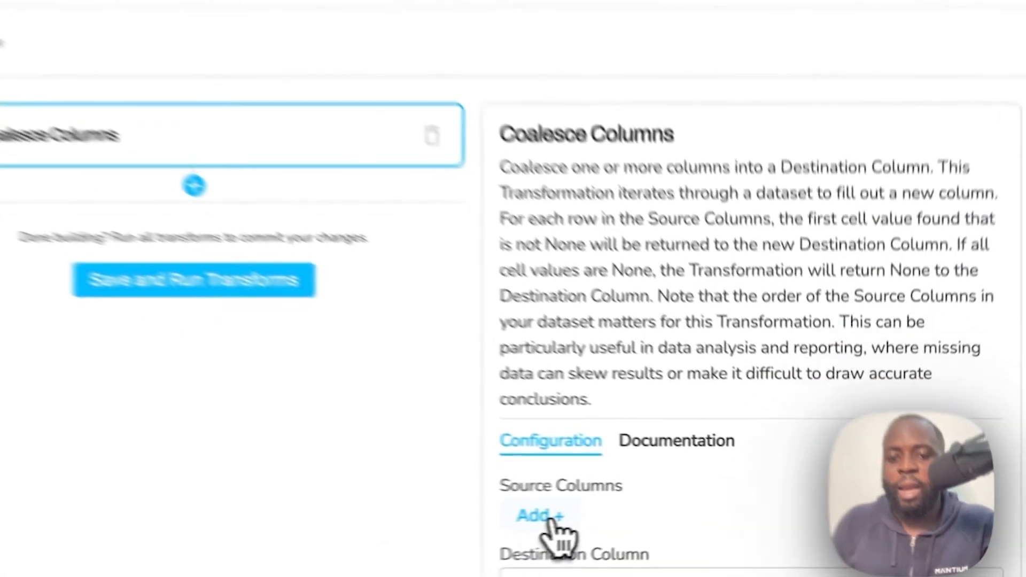
{"action": "left_click", "coordinate": [666, 516]}
{"action": "scroll", "coordinate": [532, 524], "scroll_direction": "up", "scroll_amount": 10}
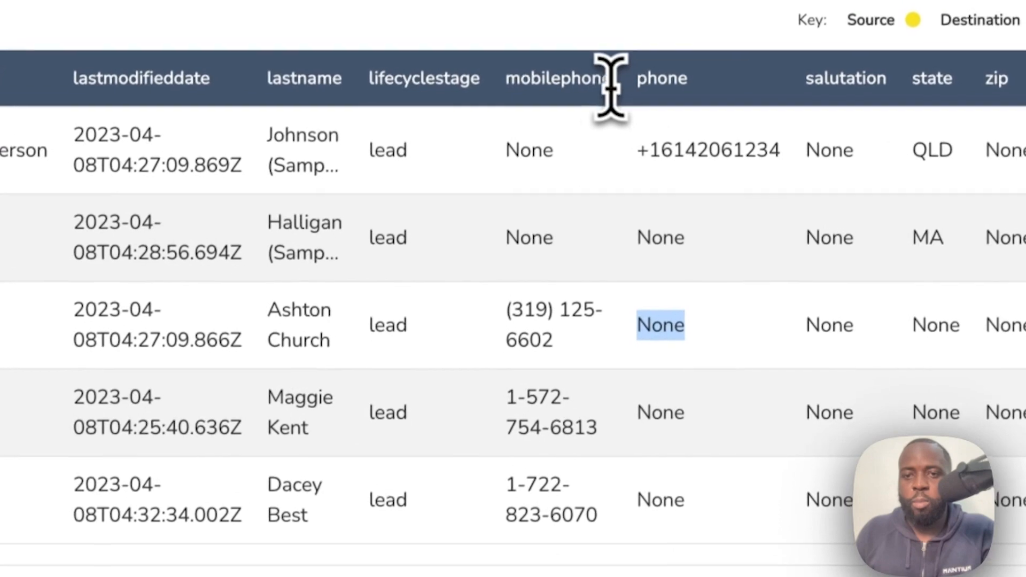
{"action": "double_click", "coordinate": [582, 88]}
{"action": "key", "text": "ctrl+c"}
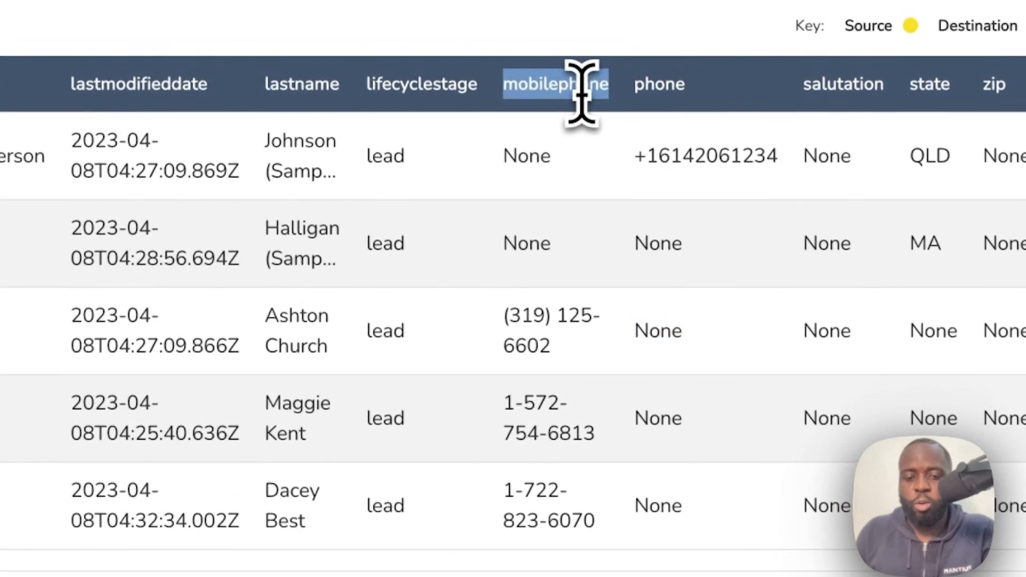
{"action": "scroll", "coordinate": [534, 214], "scroll_direction": "down", "scroll_amount": 10}
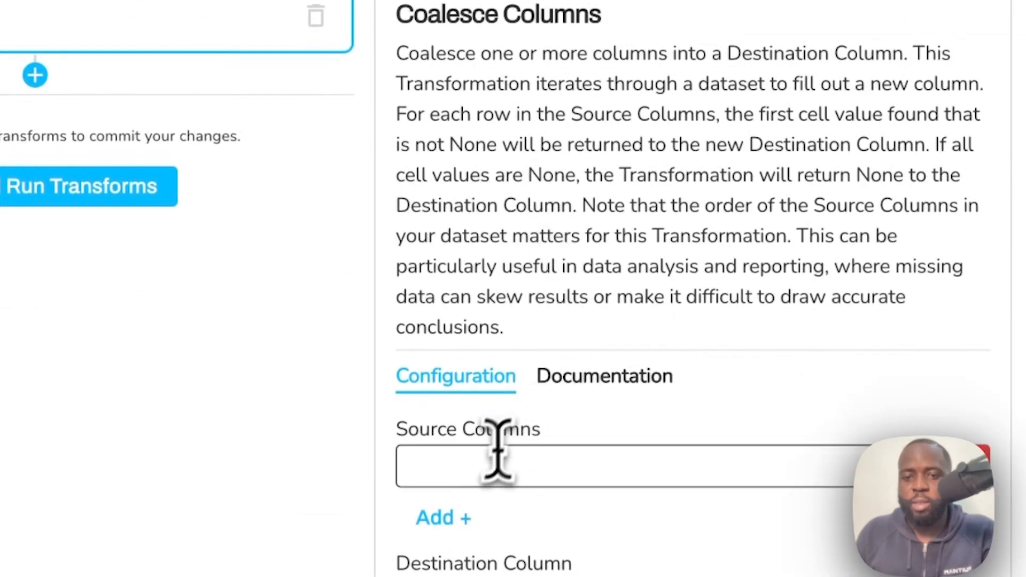
{"action": "left_click", "coordinate": [487, 466]}
{"action": "key", "text": "ctrl+v"}
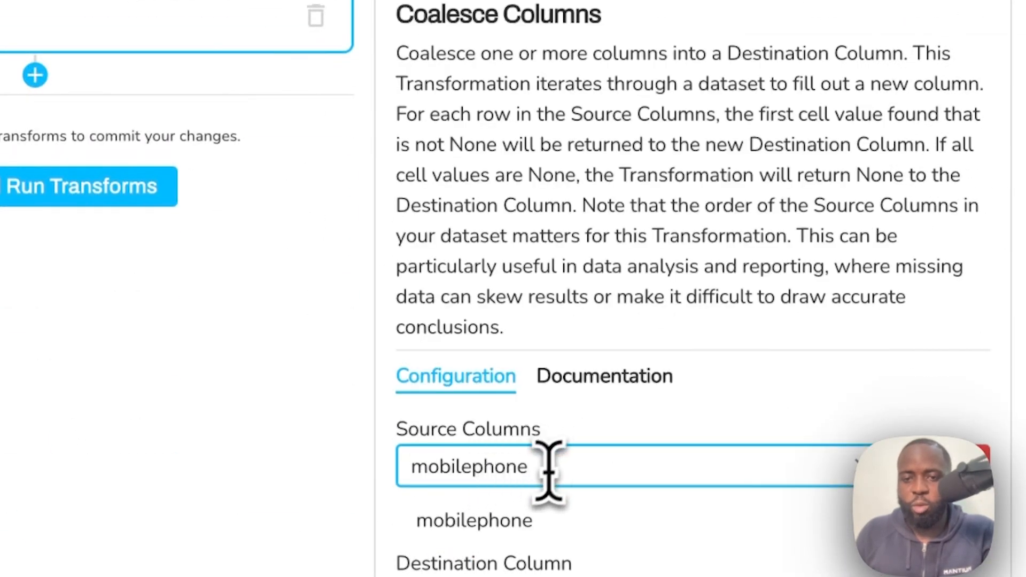
{"action": "left_click", "coordinate": [535, 519]}
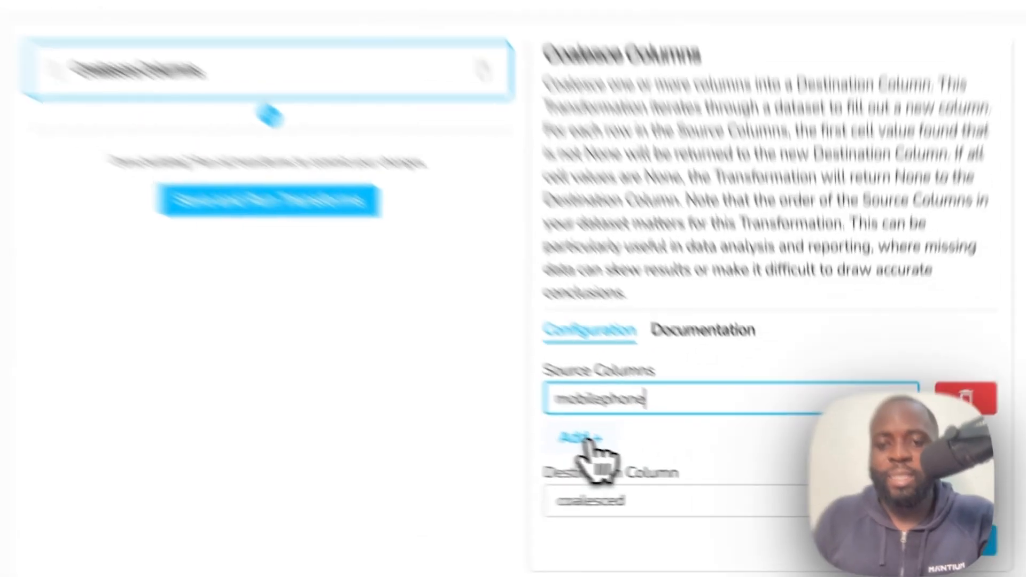
Add phone as the second source column of the Coalesce Columns transform.
{"action": "left_click", "coordinate": [653, 457]}
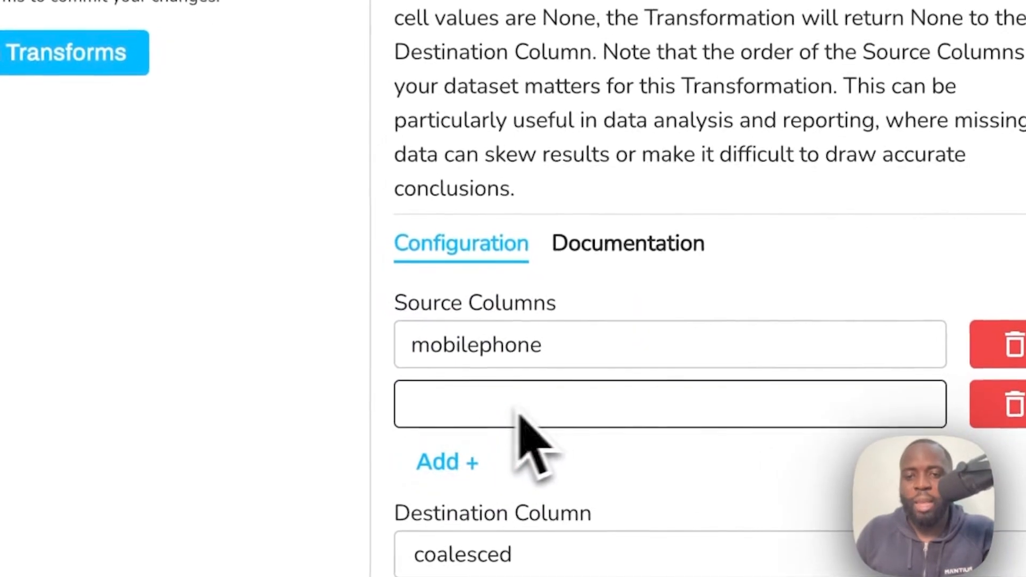
{"action": "scroll", "coordinate": [515, 163], "scroll_direction": "up", "scroll_amount": 7}
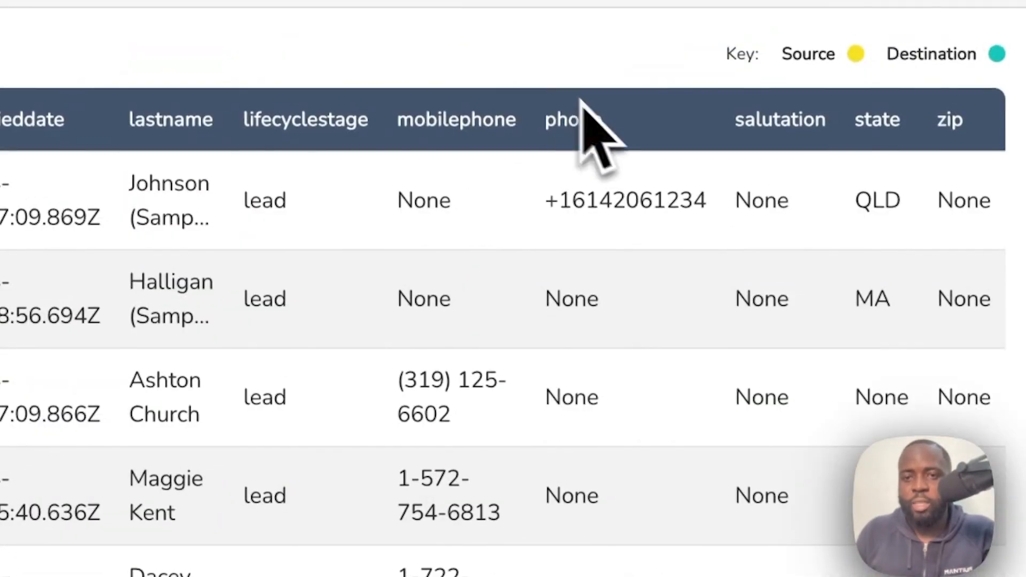
{"action": "scroll", "coordinate": [523, 185], "scroll_direction": "down", "scroll_amount": 3}
{"action": "scroll", "coordinate": [523, 187], "scroll_direction": "down", "scroll_amount": 4}
{"action": "left_click", "coordinate": [577, 385]}
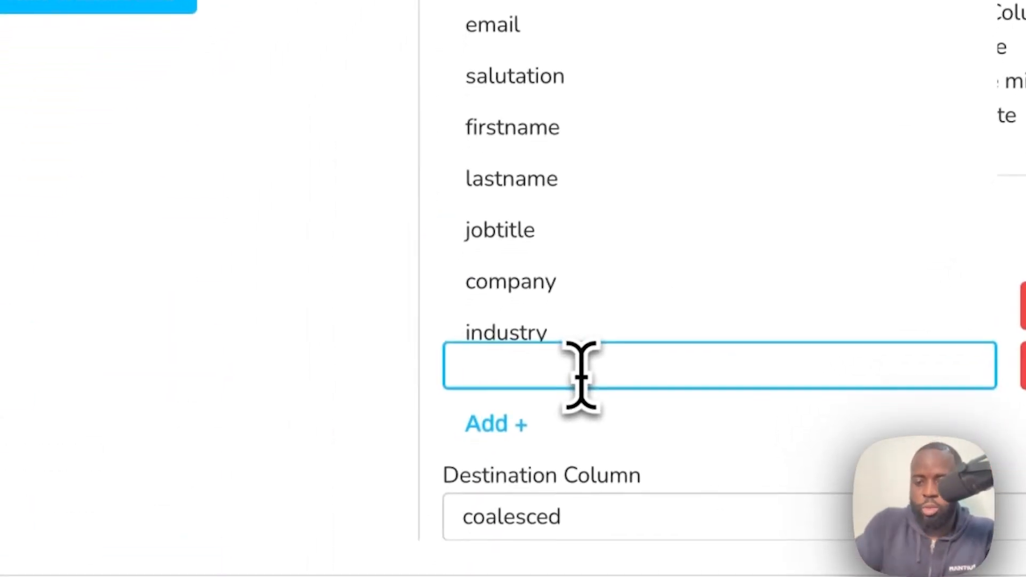
{"action": "type", "text": "ph"}
{"action": "left_click", "coordinate": [592, 425]}
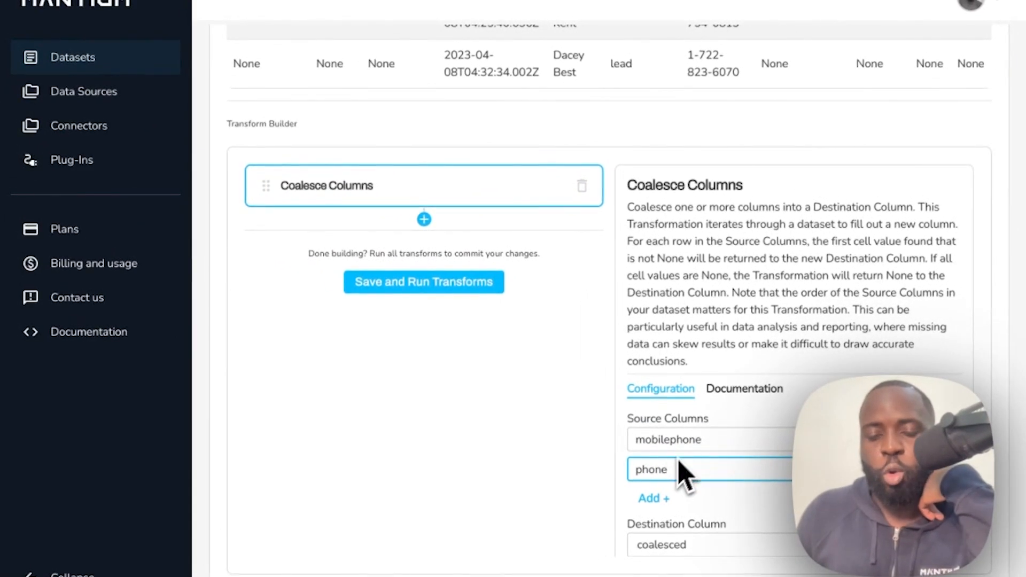
Set the Coalesce Columns destination column to customer_phone_details, then save and run the transform.
{"action": "double_click", "coordinate": [664, 544]}
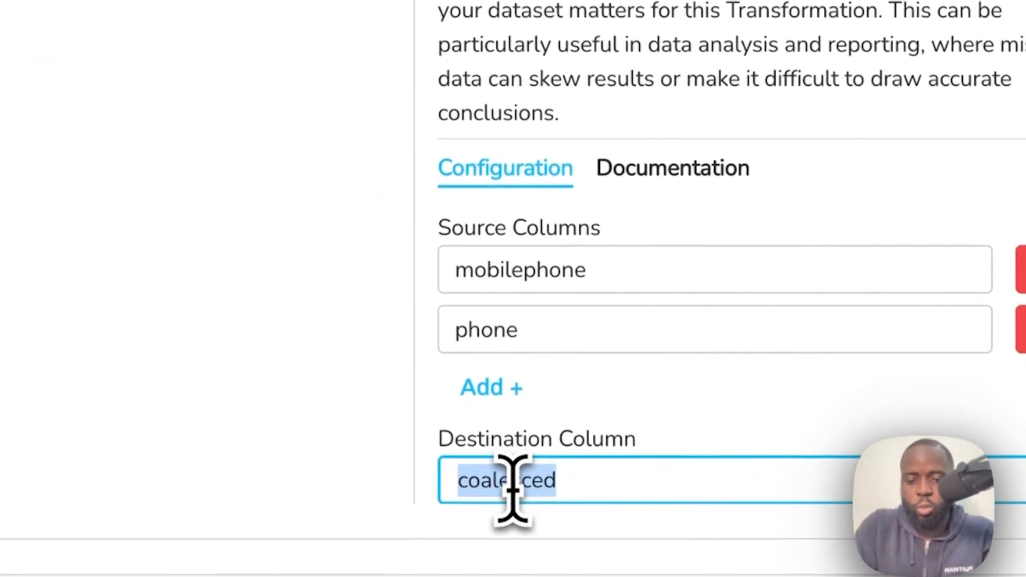
{"action": "type", "text": "customer_phone_detai"}
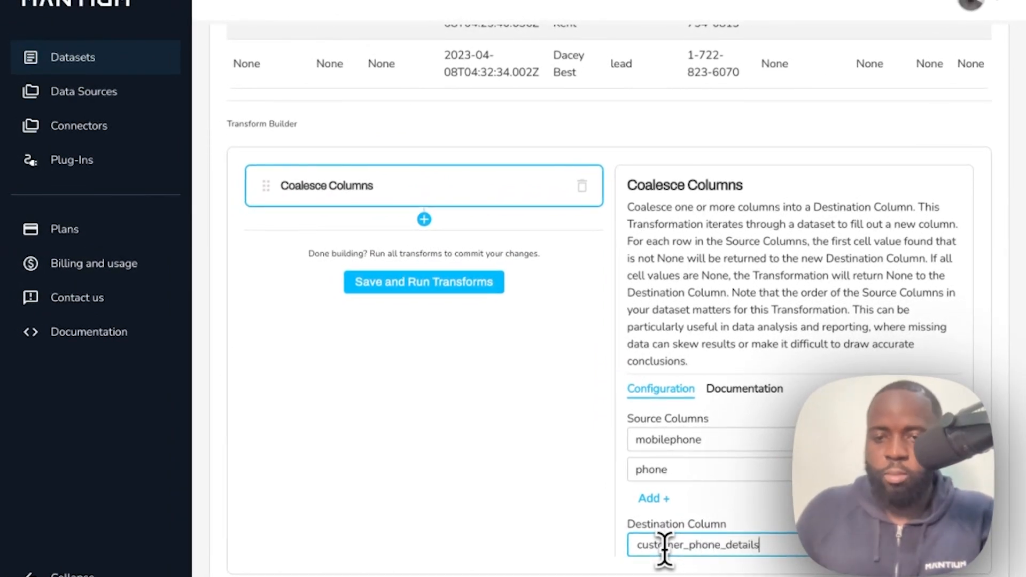
{"action": "scroll", "coordinate": [732, 494], "scroll_direction": "down", "scroll_amount": 1}
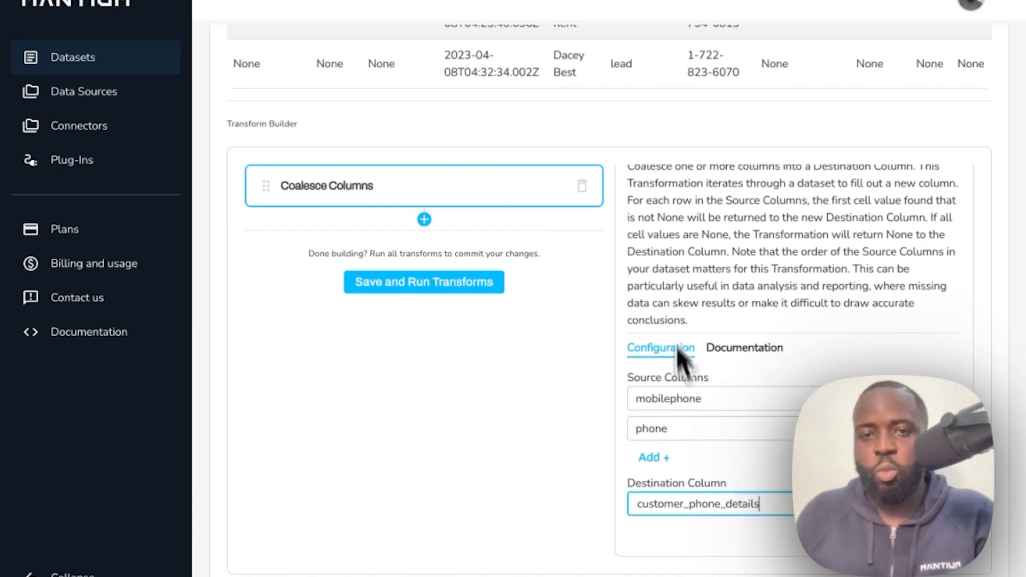
{"action": "scroll", "coordinate": [767, 293], "scroll_direction": "up", "scroll_amount": 1}
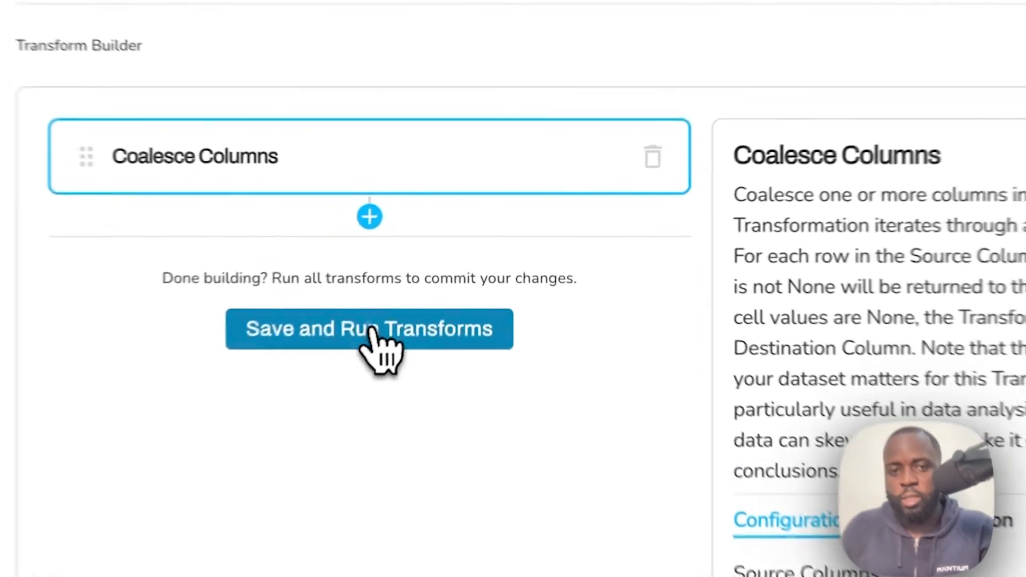
{"action": "left_click", "coordinate": [426, 281]}
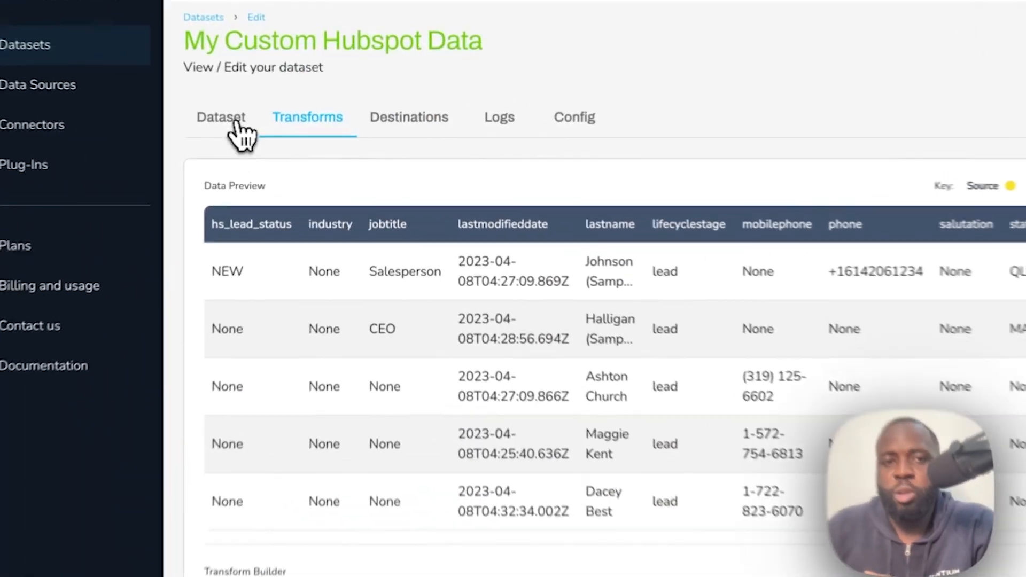
Examine the customer_phone_details column in the My Custom Hubspot Data dataset against the mobilephone and phone columns.
{"action": "left_click", "coordinate": [229, 123]}
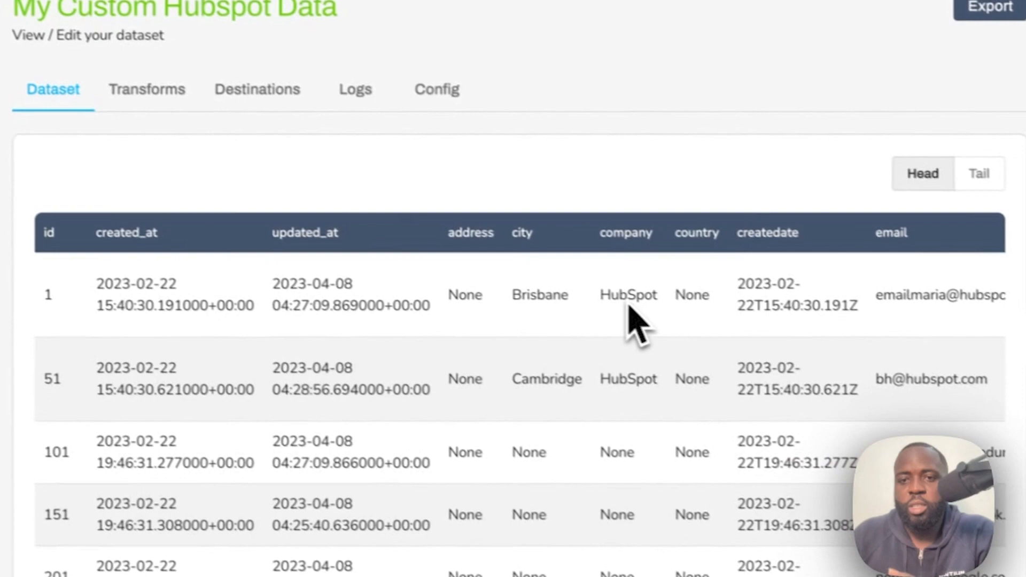
{"action": "scroll", "coordinate": [633, 321], "scroll_direction": "right", "scroll_amount": 10}
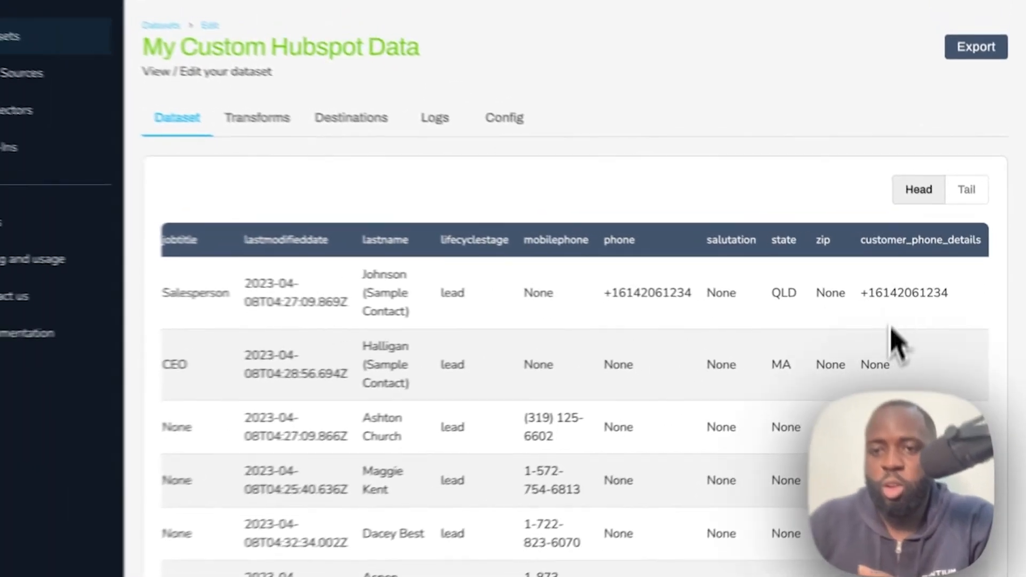
{"action": "scroll", "coordinate": [891, 327], "scroll_direction": "left", "scroll_amount": 1}
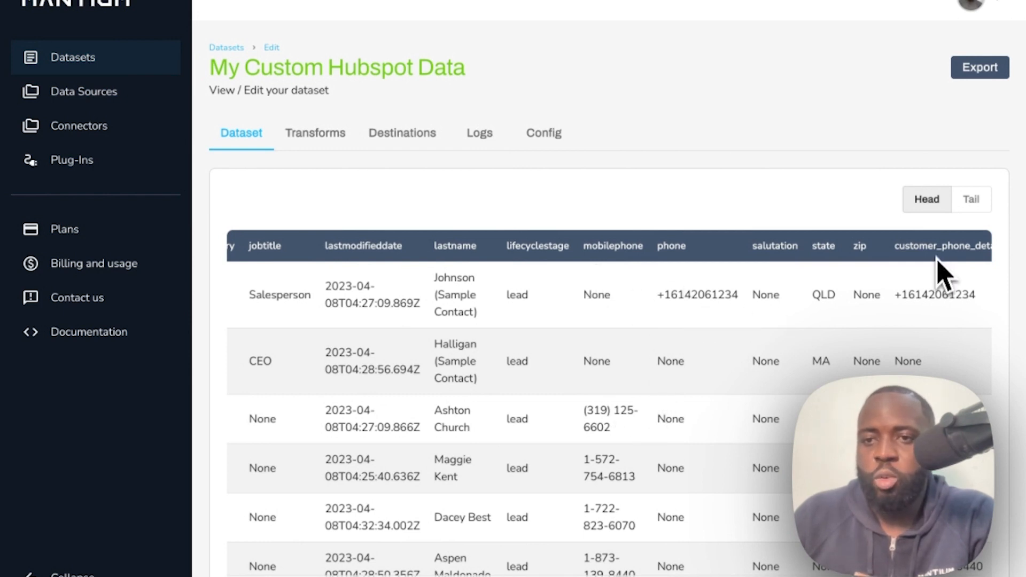
{"action": "scroll", "coordinate": [939, 273], "scroll_direction": "right", "scroll_amount": 1}
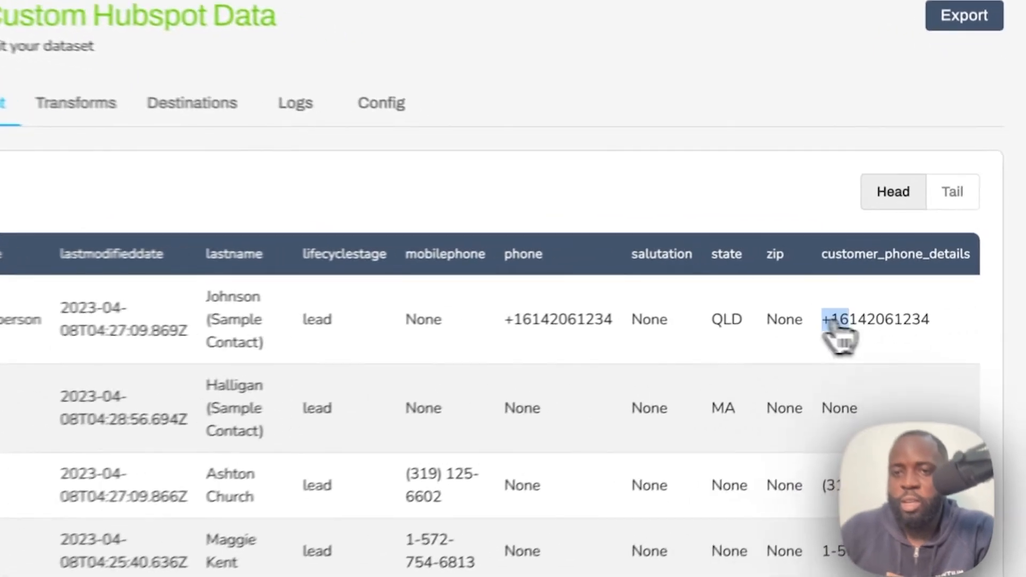
{"action": "left_click_drag", "start_coordinate": [876, 295], "coordinate": [970, 299]}
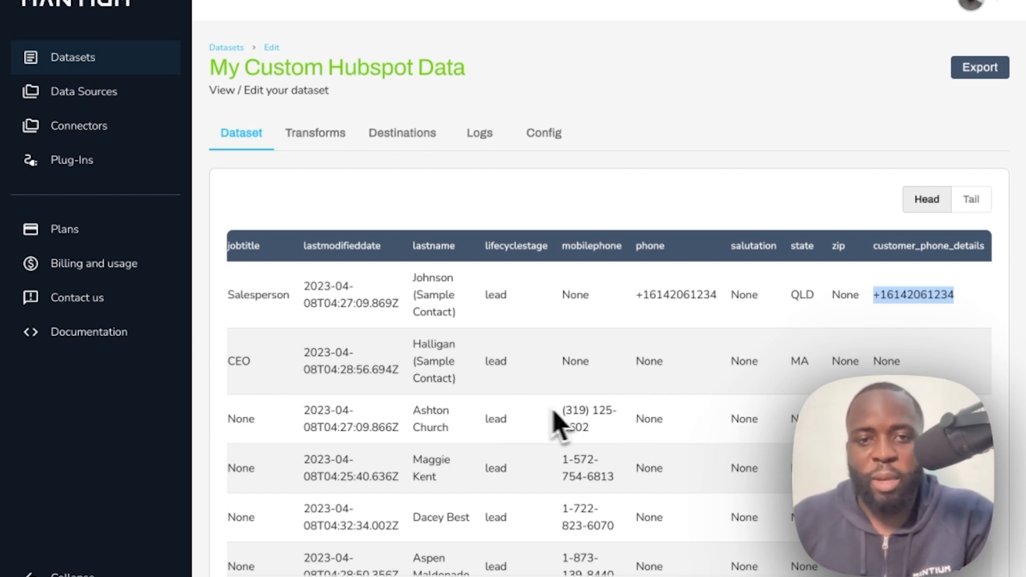
Replace the Coalesce Columns transform of the dataset with a Combine Columns transform.
{"action": "left_click", "coordinate": [331, 136]}
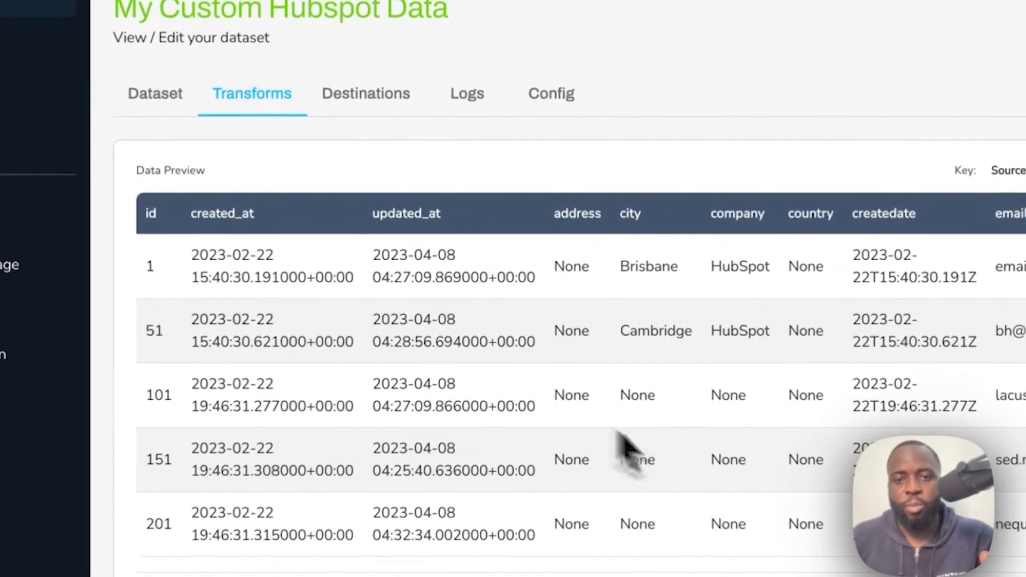
{"action": "scroll", "coordinate": [625, 449], "scroll_direction": "down", "scroll_amount": 5}
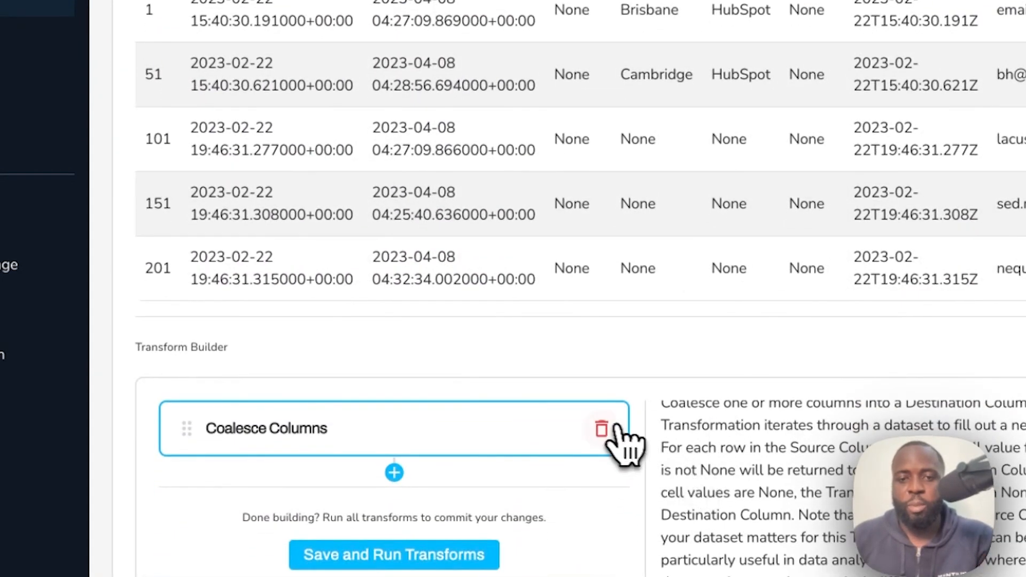
{"action": "left_click", "coordinate": [606, 427]}
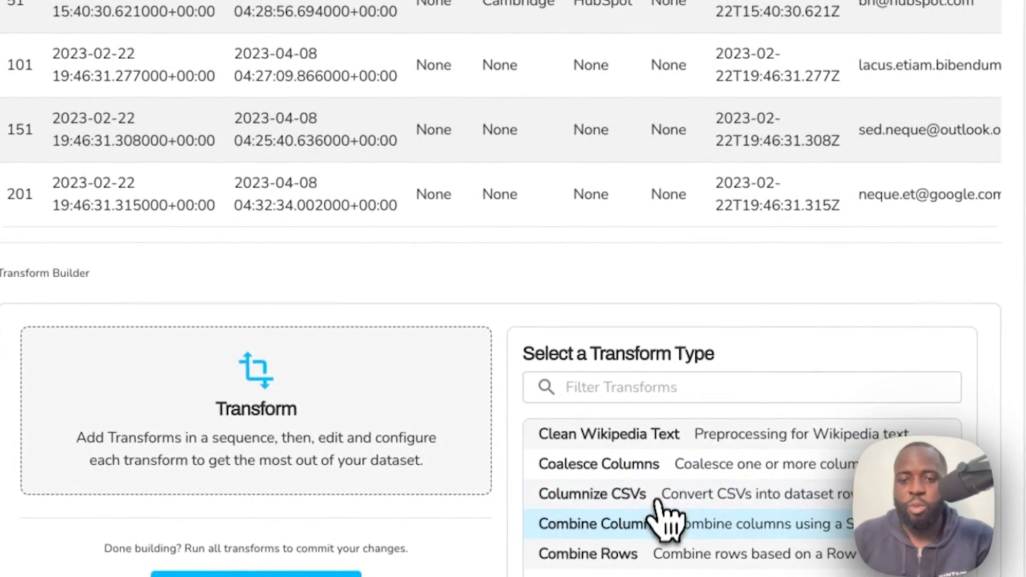
{"action": "left_click", "coordinate": [640, 526]}
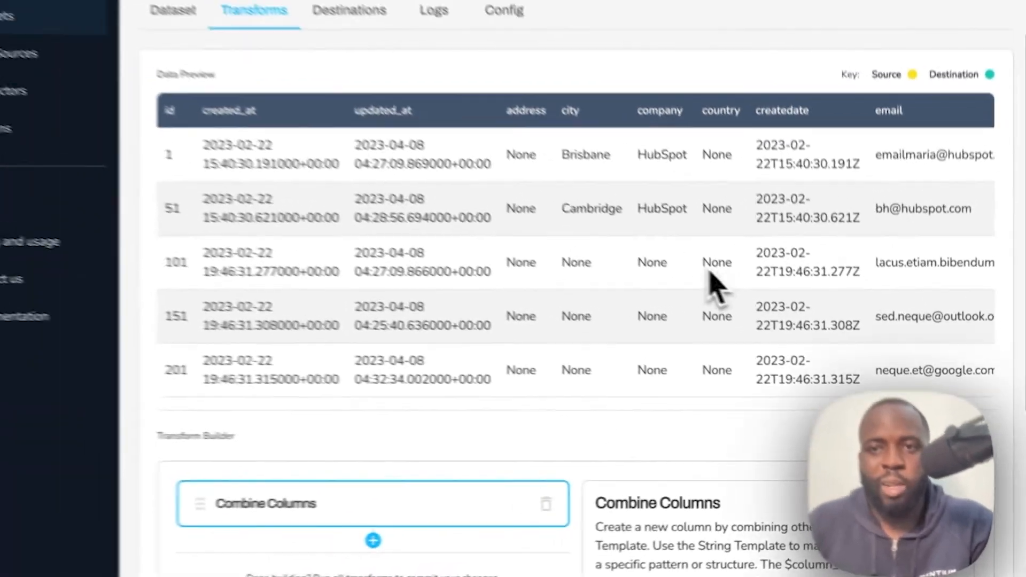
Set the destination column of the Combine Columns transform to Full_Name.
{"action": "scroll", "coordinate": [668, 66], "scroll_direction": "right", "scroll_amount": 5}
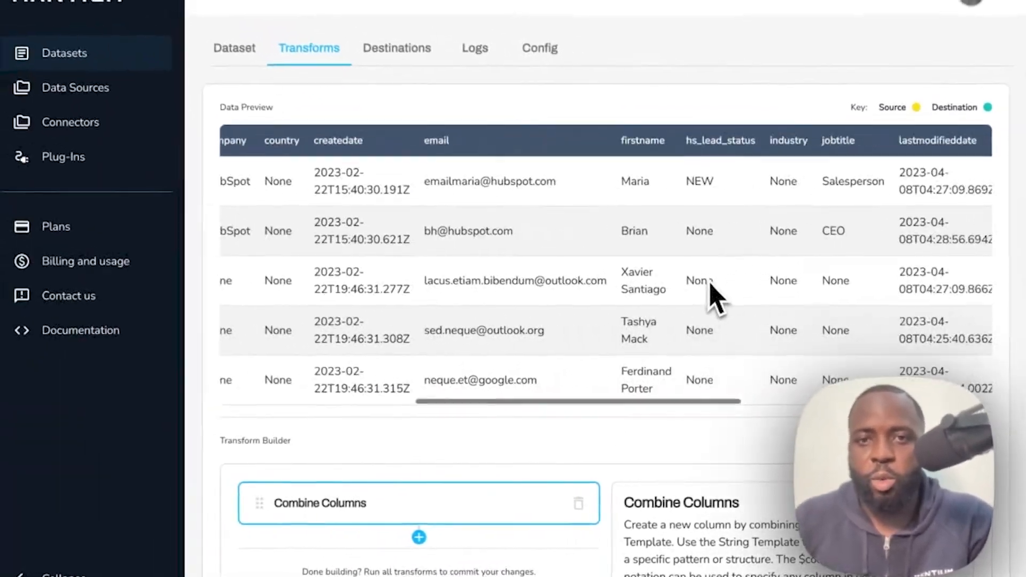
{"action": "scroll", "coordinate": [716, 299], "scroll_direction": "right", "scroll_amount": 2}
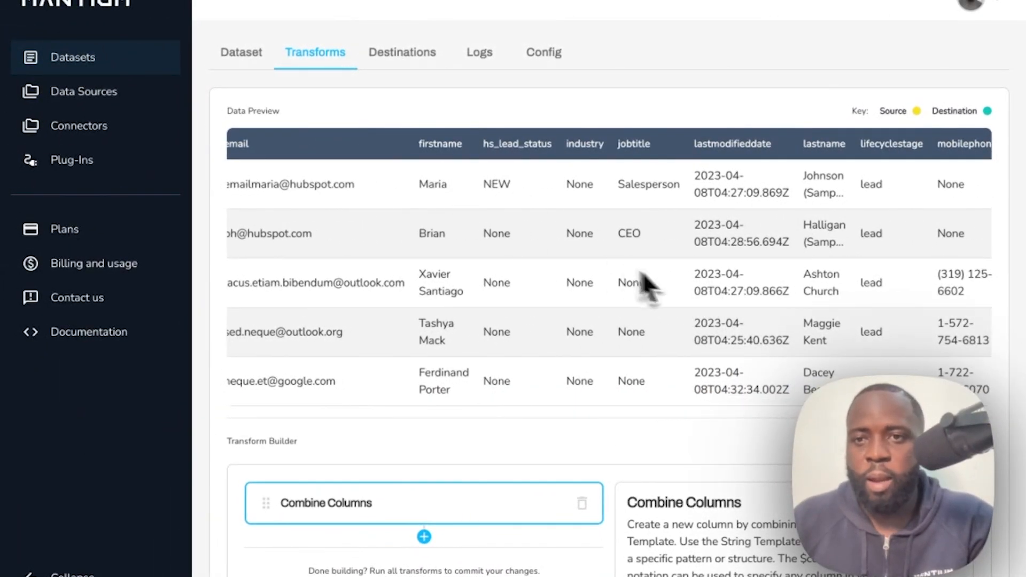
{"action": "scroll", "coordinate": [715, 267], "scroll_direction": "right", "scroll_amount": 5}
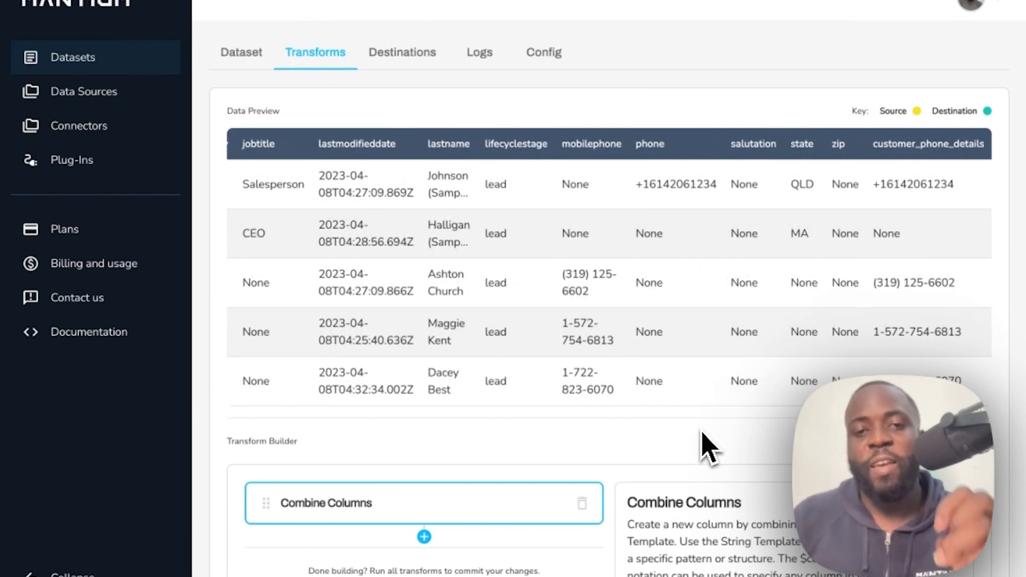
{"action": "scroll", "coordinate": [711, 447], "scroll_direction": "down", "scroll_amount": 5}
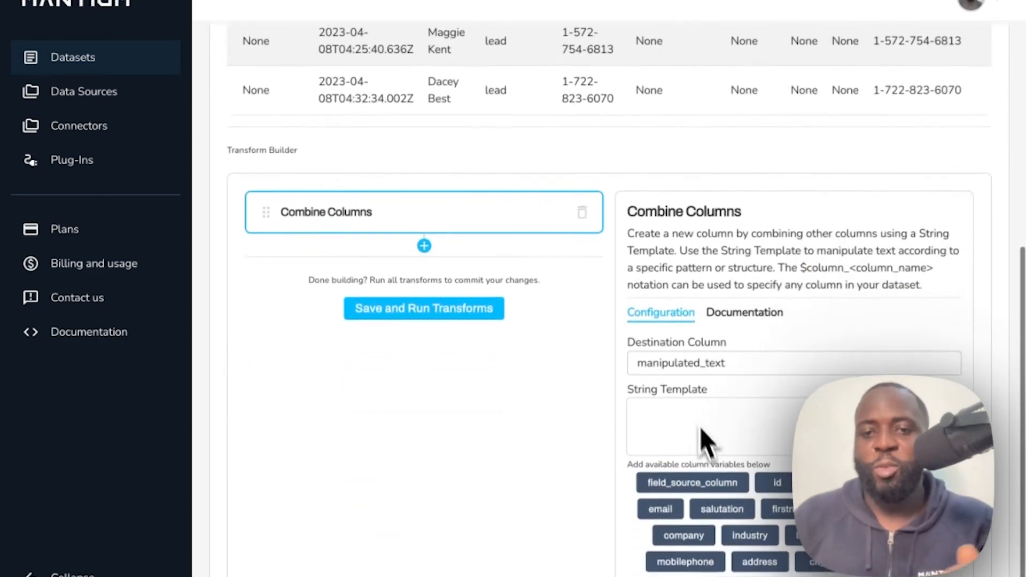
{"action": "left_click_drag", "start_coordinate": [625, 366], "coordinate": [727, 367]}
{"action": "type", "text": "Ful"}
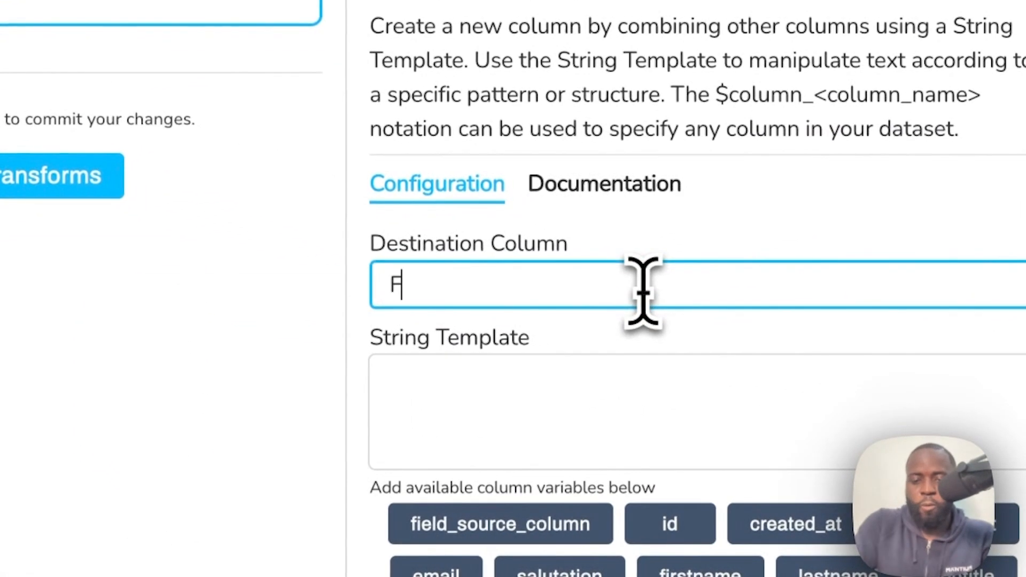
{"action": "type", "text": "l_Name"}
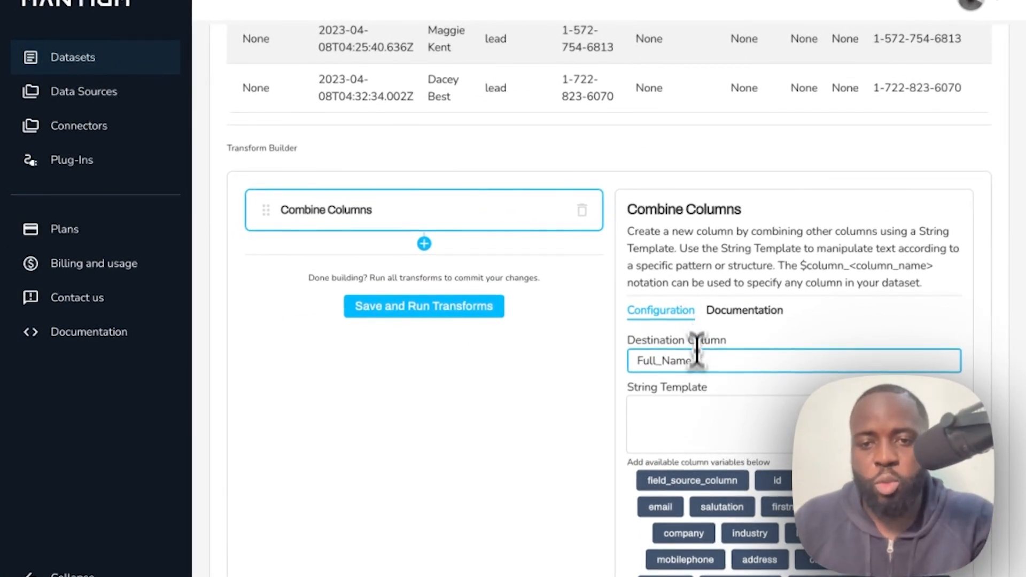
Build the string template "First_Name: firstname , Last_Name: lastname", inserting firstname and lastname as column variables.
{"action": "left_click", "coordinate": [677, 411]}
{"action": "type", "text": "First_Name:"}
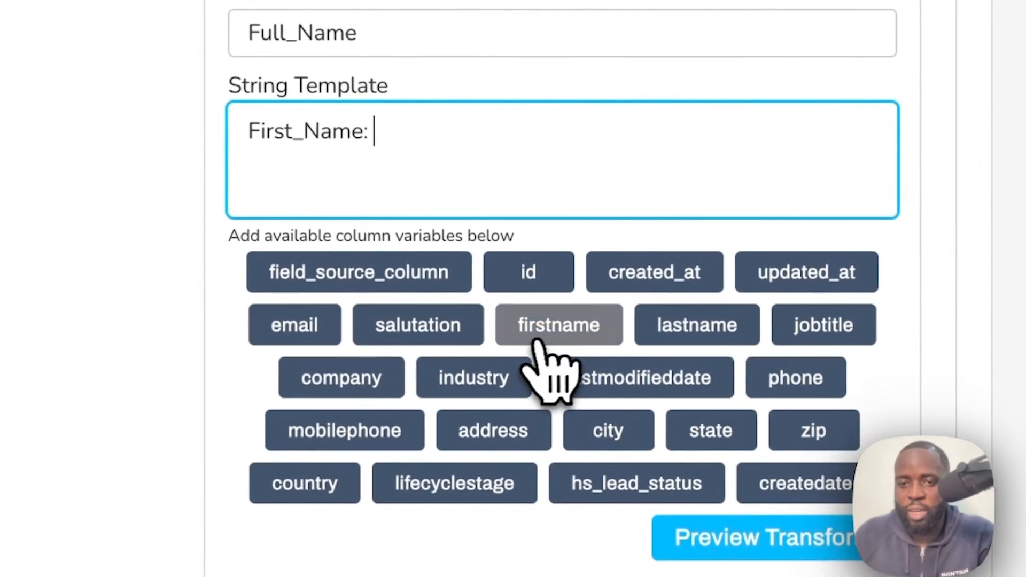
{"action": "left_click", "coordinate": [559, 326]}
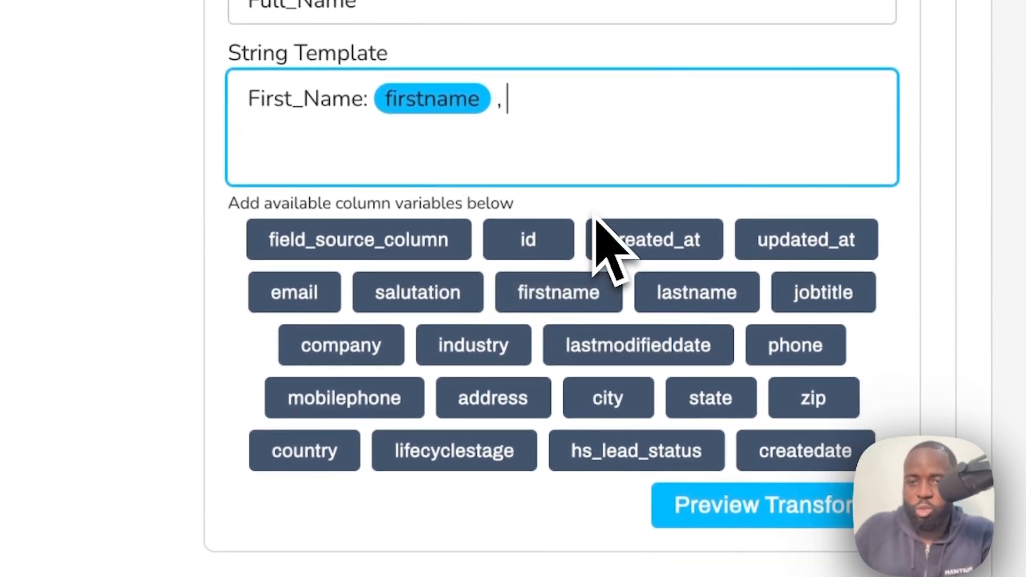
{"action": "type", "text": ", Last_Name:"}
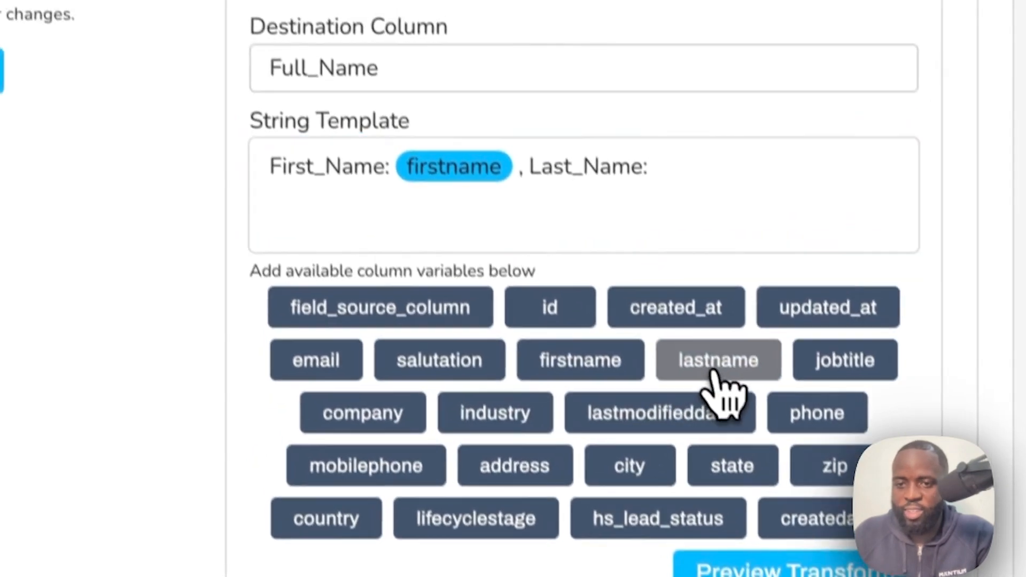
{"action": "left_click", "coordinate": [706, 297]}
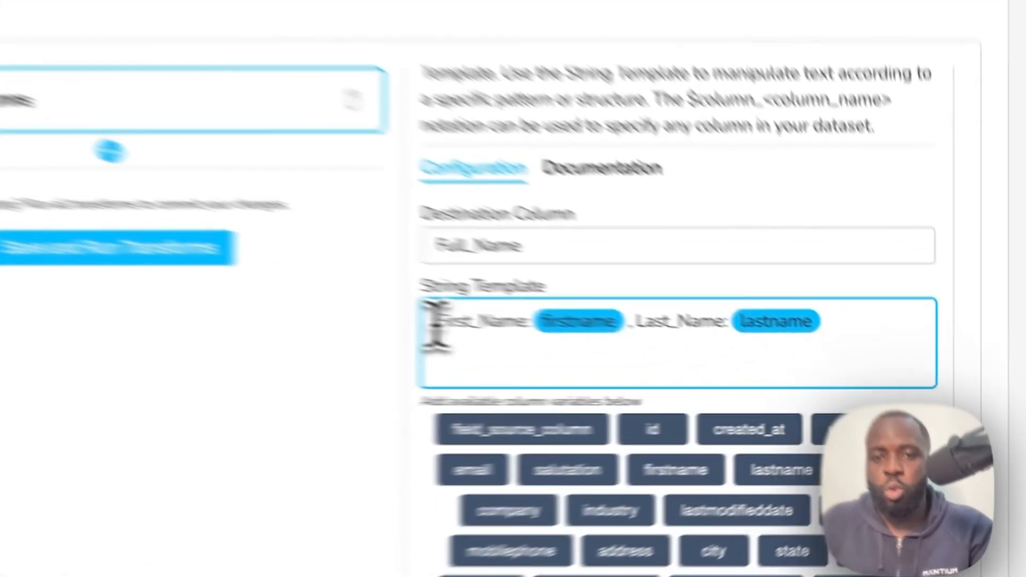
Review the labels in the string template, then save and run the Combine Columns transform.
{"action": "left_click_drag", "start_coordinate": [637, 355], "coordinate": [716, 363]}
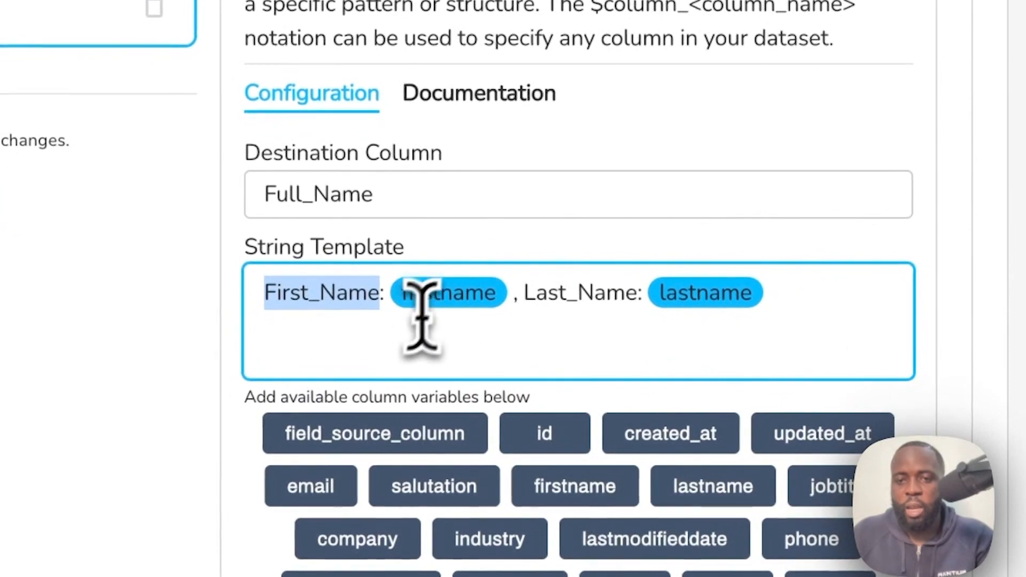
{"action": "left_click_drag", "start_coordinate": [526, 294], "coordinate": [606, 294]}
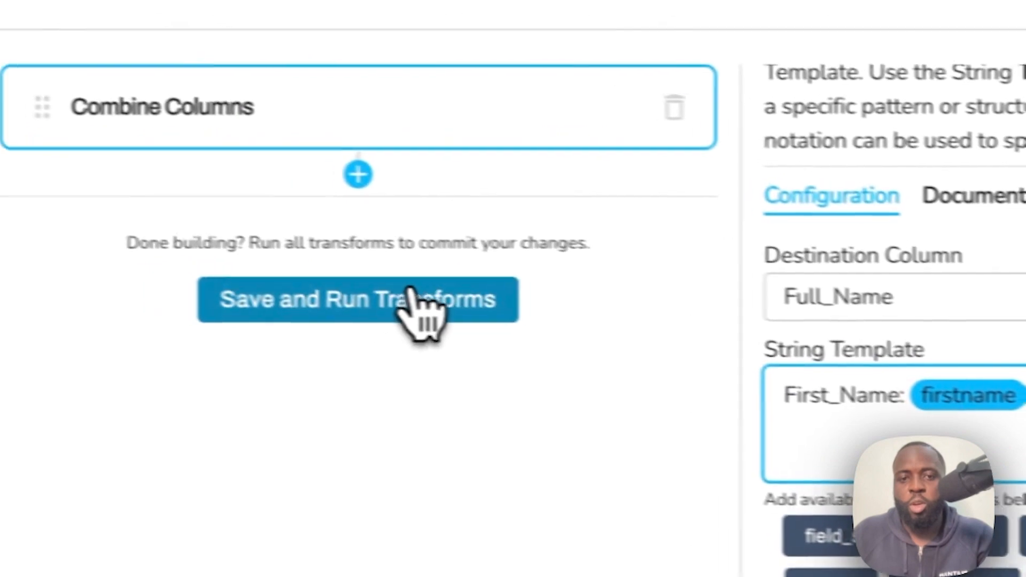
{"action": "left_click", "coordinate": [107, 257]}
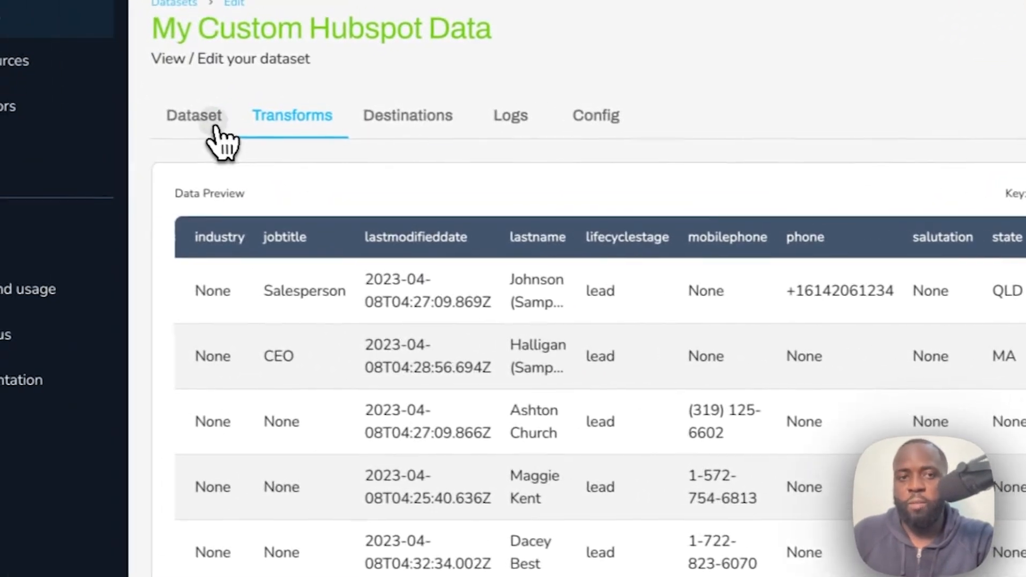
Read the complete Full_Name values of the first two rows in the dataset.
{"action": "left_click", "coordinate": [1, 97]}
{"action": "scroll", "coordinate": [721, 390], "scroll_direction": "right", "scroll_amount": 10}
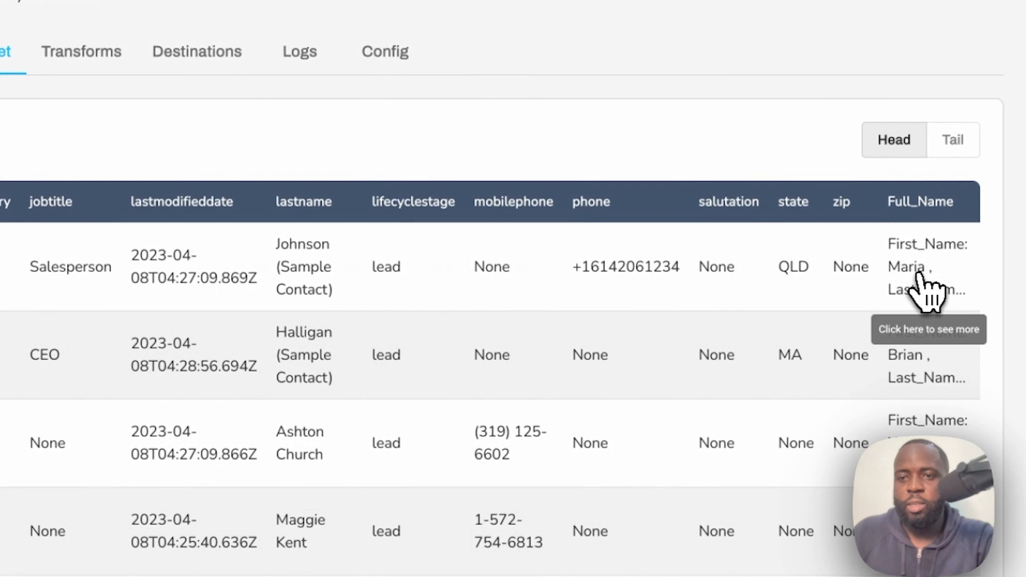
{"action": "left_click", "coordinate": [928, 293]}
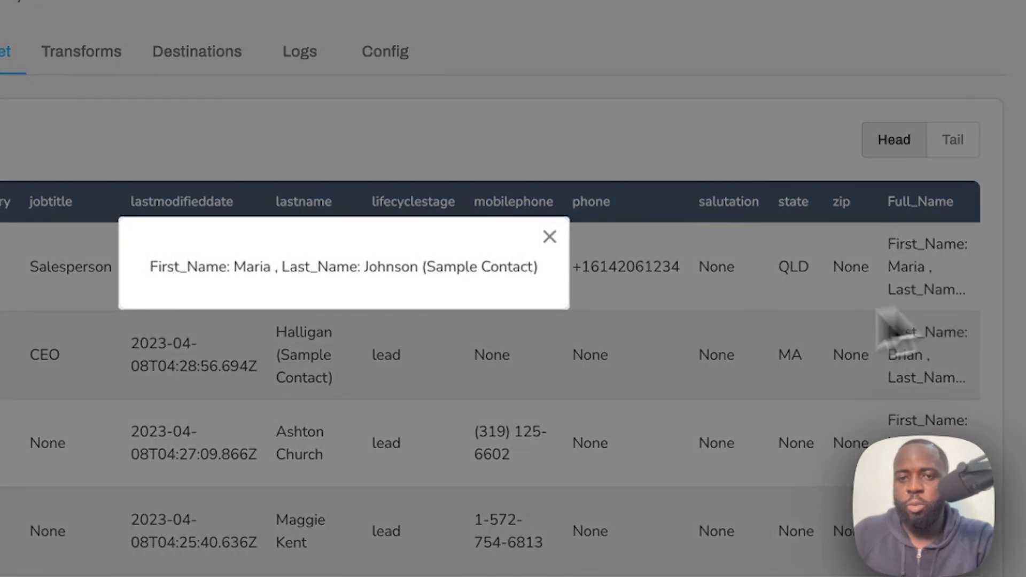
{"action": "left_click_drag", "start_coordinate": [150, 270], "coordinate": [249, 271]}
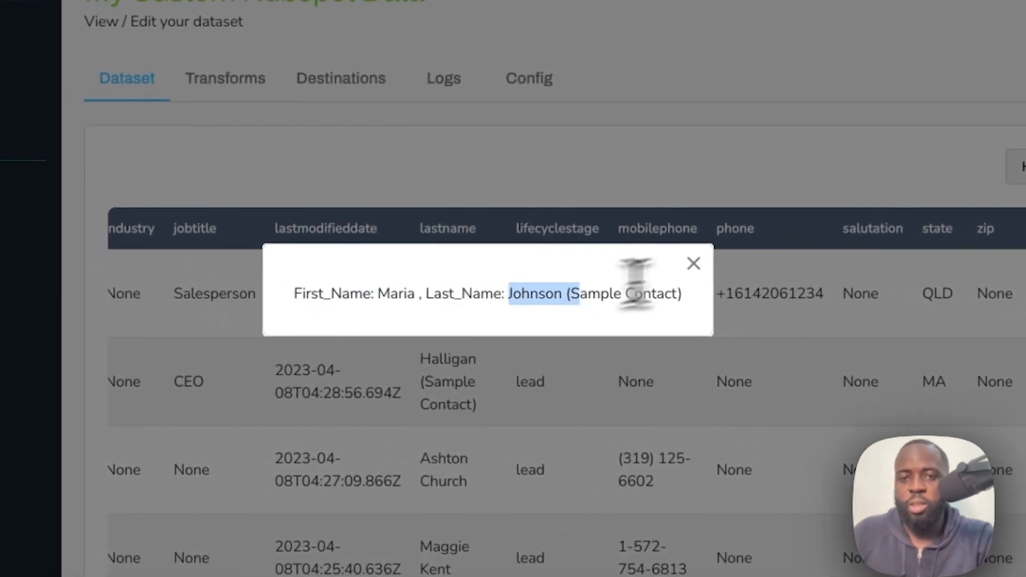
{"action": "left_click", "coordinate": [694, 265]}
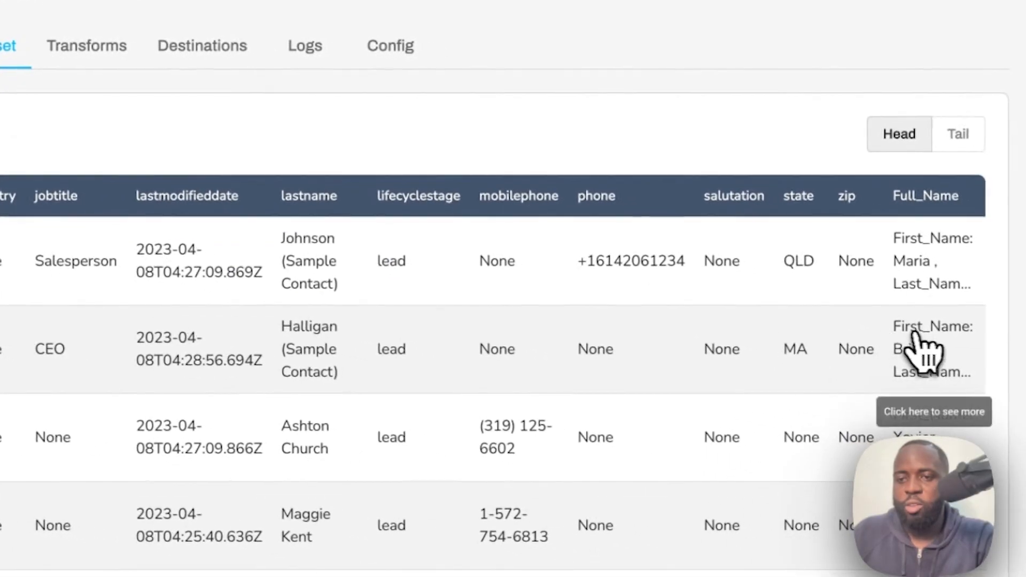
{"action": "left_click", "coordinate": [923, 348]}
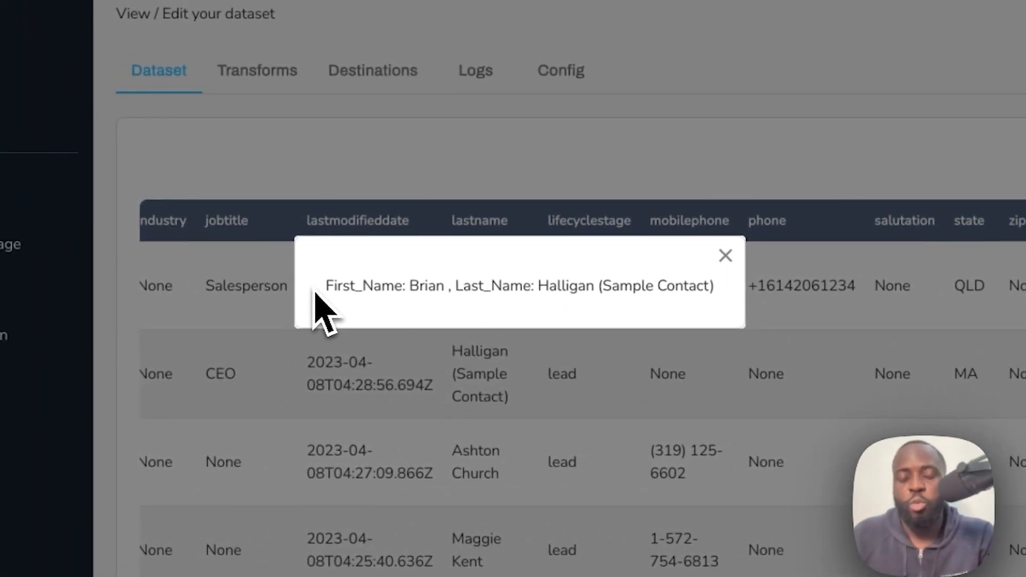
{"action": "left_click_drag", "start_coordinate": [326, 293], "coordinate": [470, 316]}
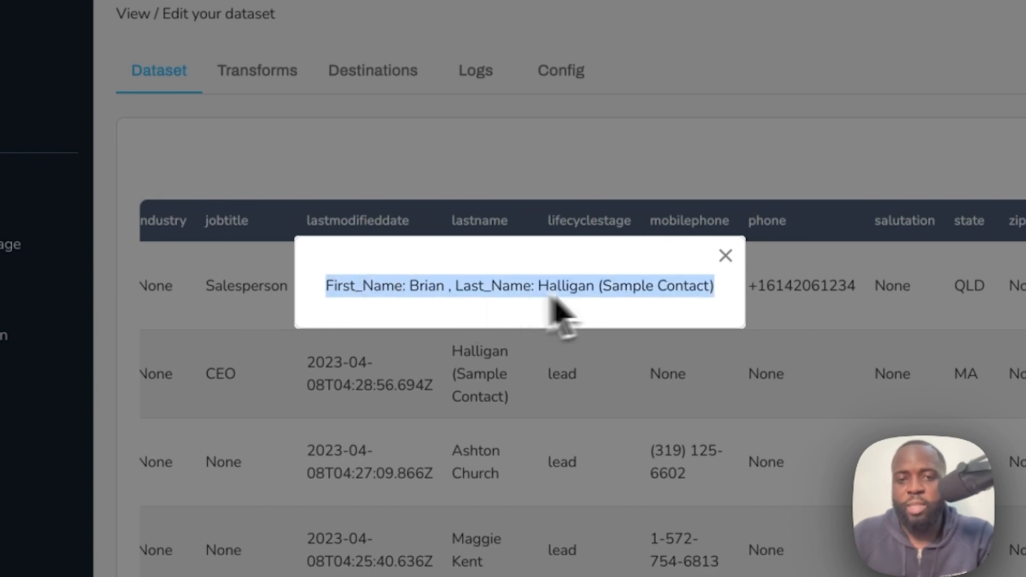
{"action": "left_click", "coordinate": [725, 256]}
Review the Combine Columns configuration of the dataset and delete that transform from the Transform Builder.
{"action": "left_click", "coordinate": [283, 80]}
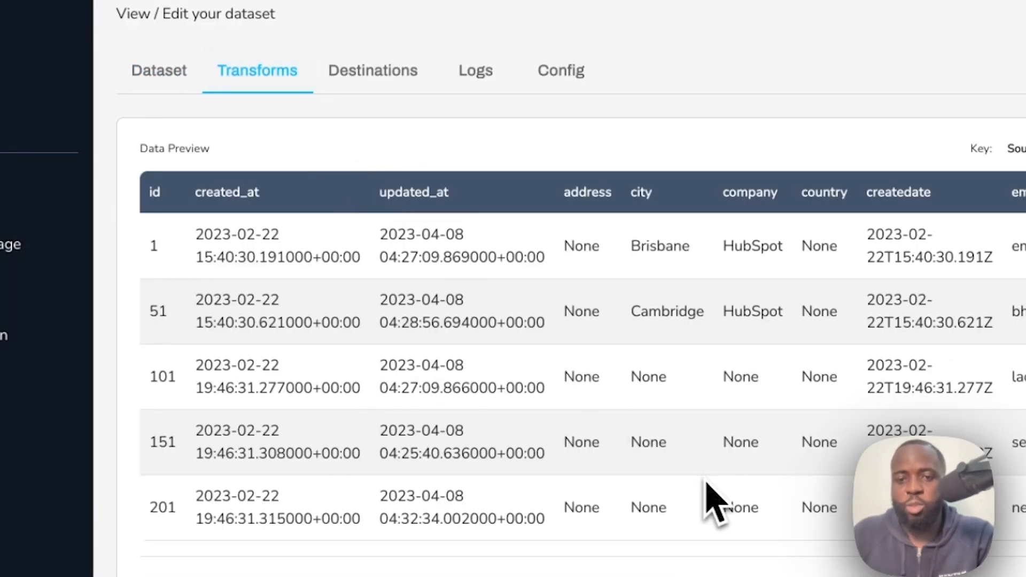
{"action": "scroll", "coordinate": [493, 274], "scroll_direction": "down", "scroll_amount": 3}
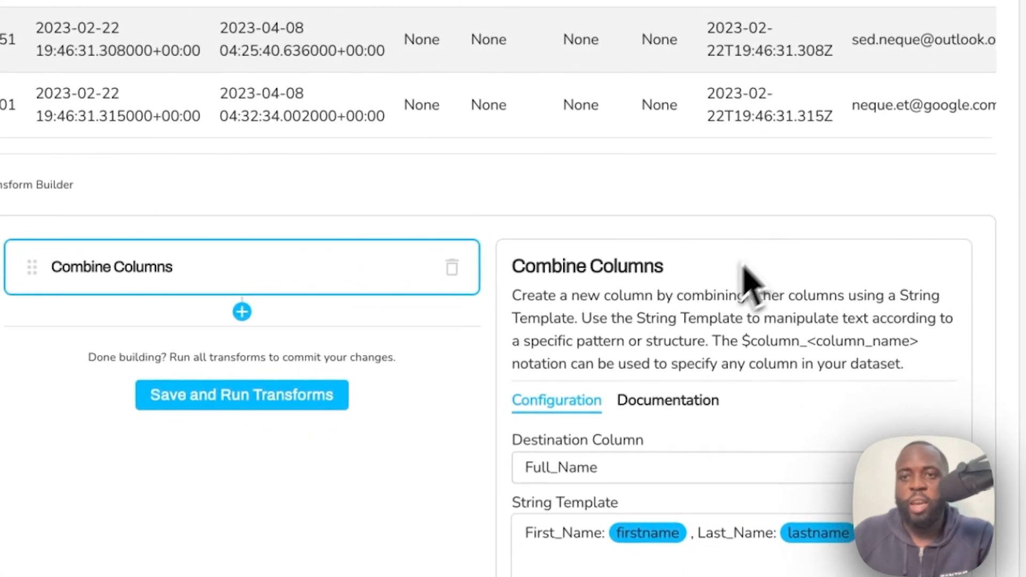
{"action": "scroll", "coordinate": [662, 427], "scroll_direction": "down", "scroll_amount": 2}
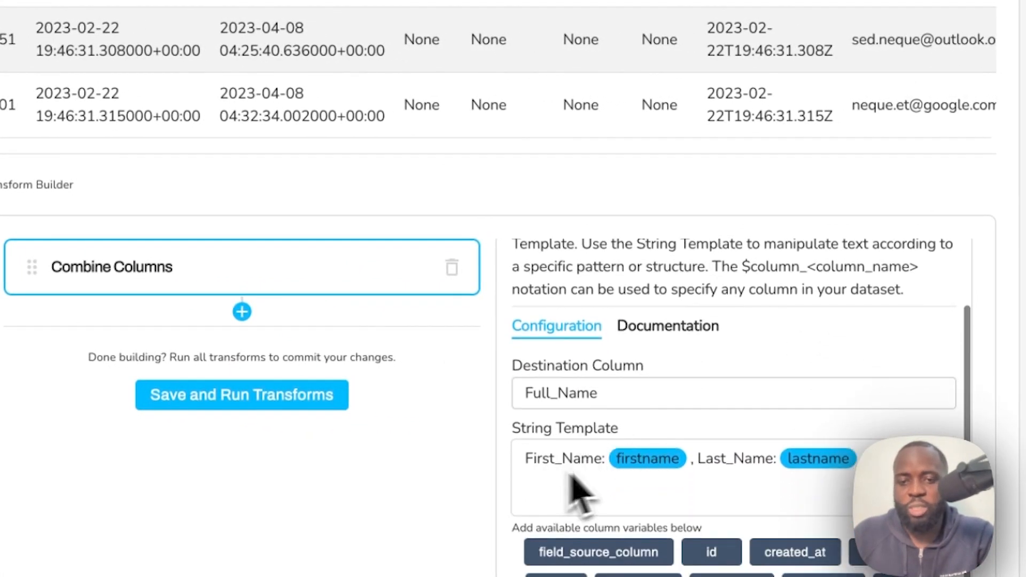
{"action": "left_click", "coordinate": [451, 267]}
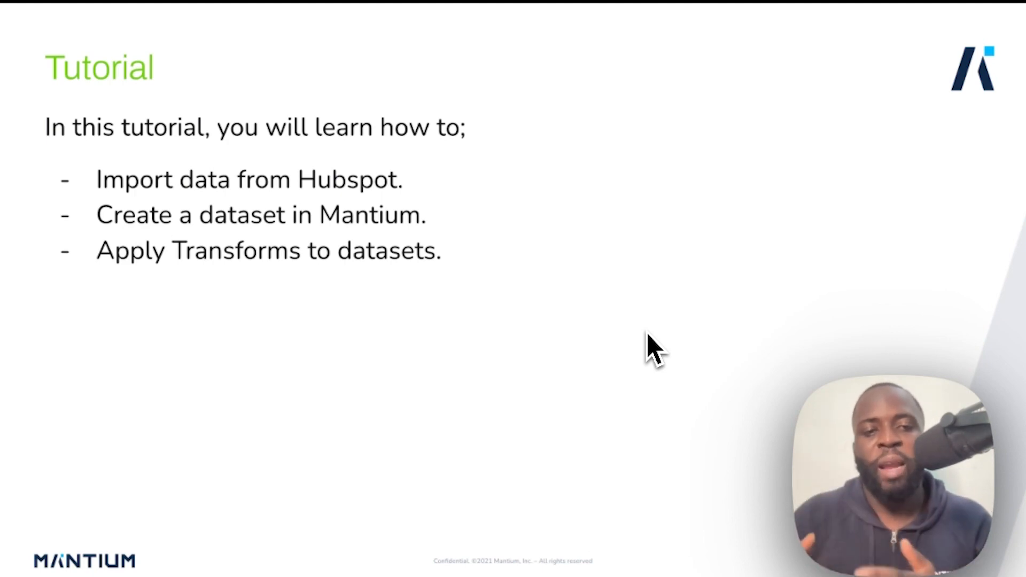
{"action": "key", "text": "Right"}
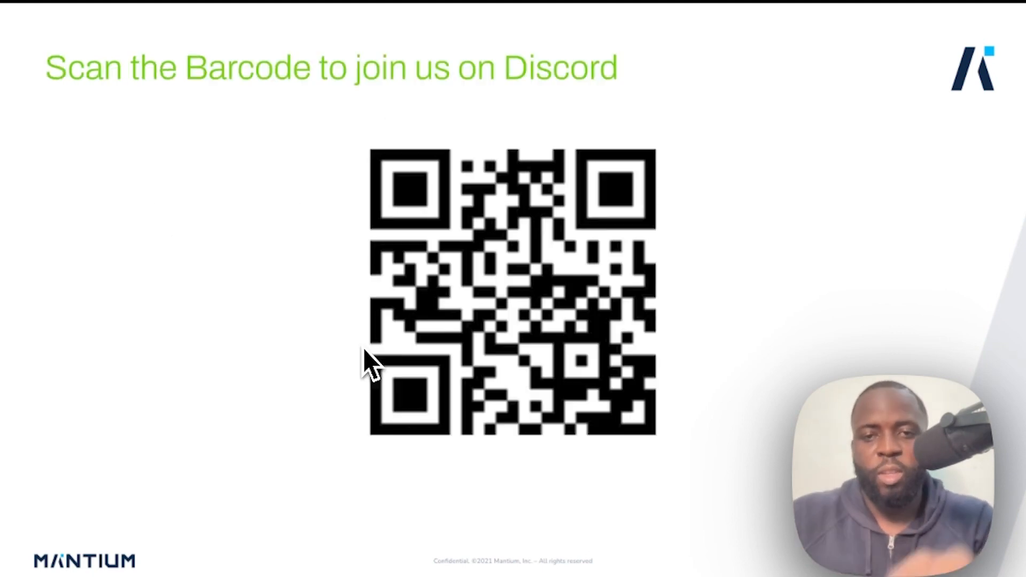